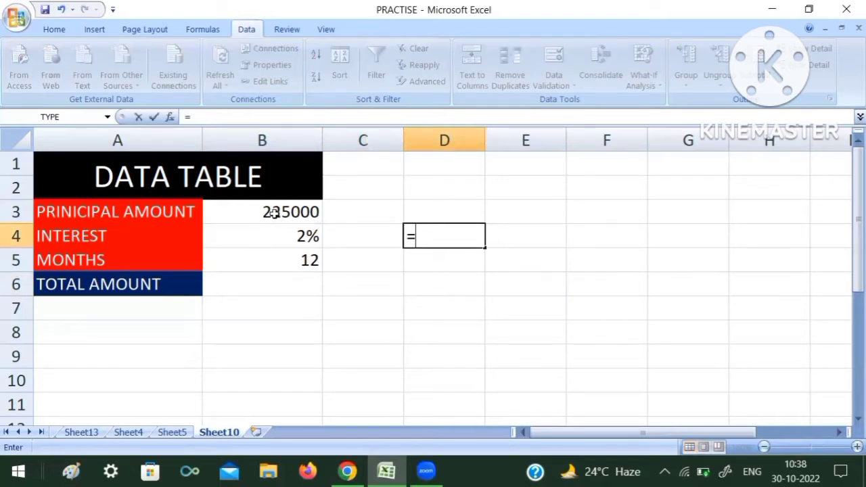
- Complete the formula in D4 to multiply the principal amount by the interest rate, =B3*B4
left_click(273, 213)
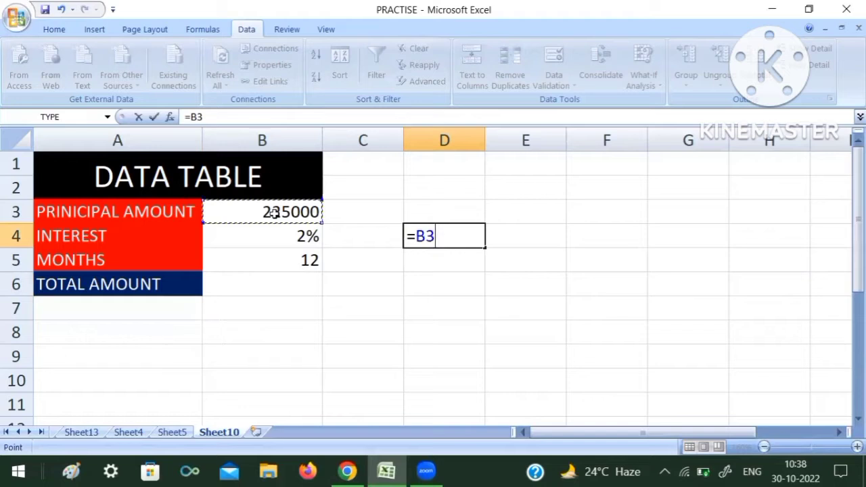
type("*")
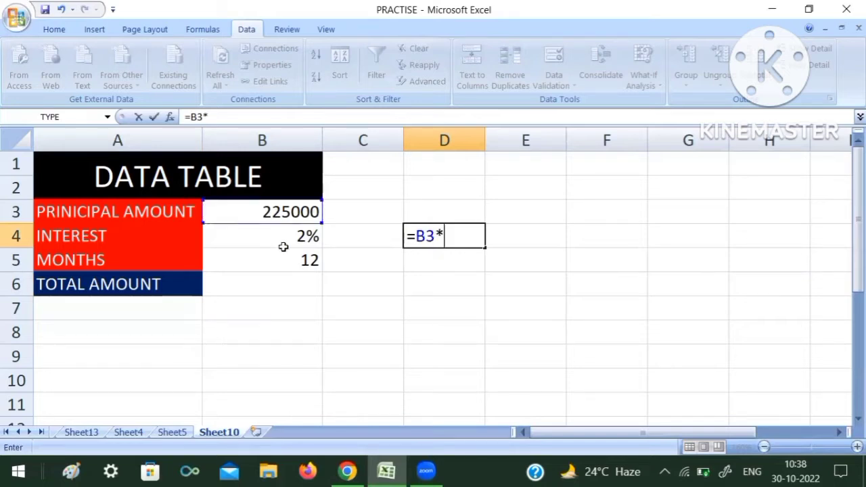
left_click(278, 235)
key("Return")
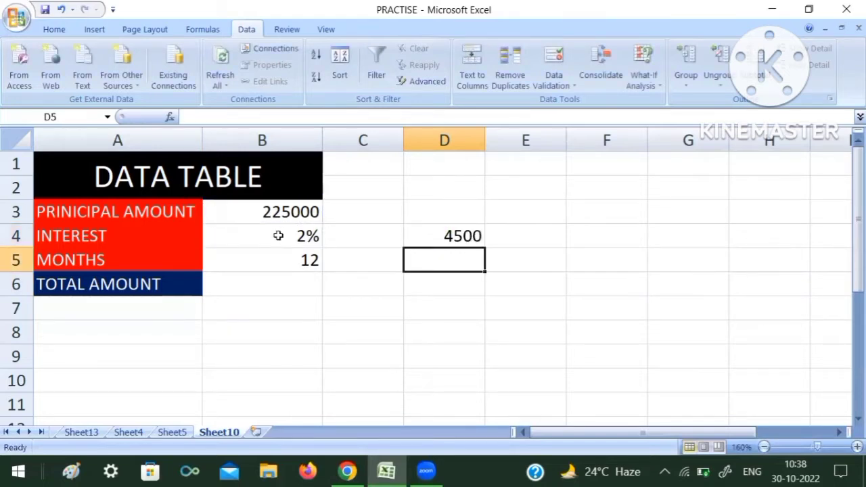
type("=")
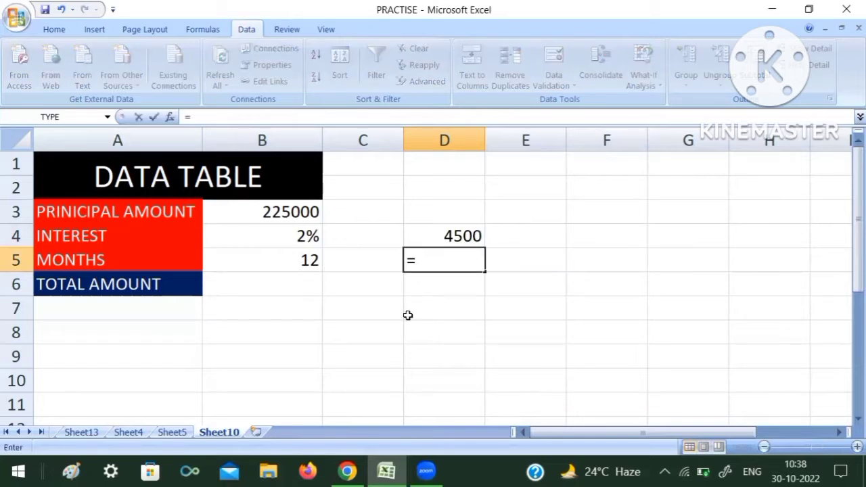
left_click(441, 235)
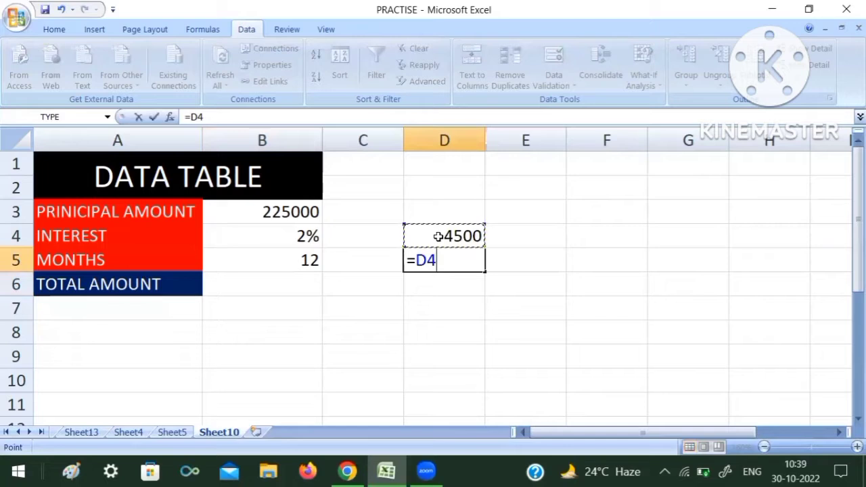
key("Return")
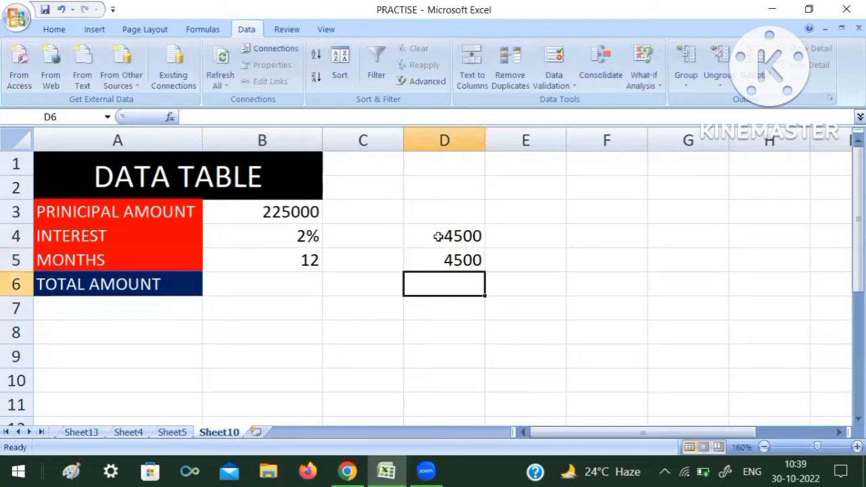
- Calculate the interest for all months in D5 with the formula =D4*B5
key("Up")
type("=")
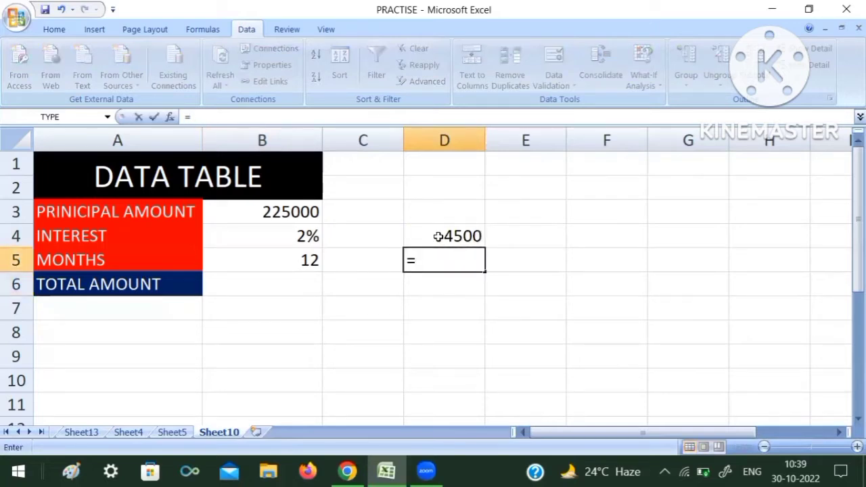
left_click(438, 236)
type("*")
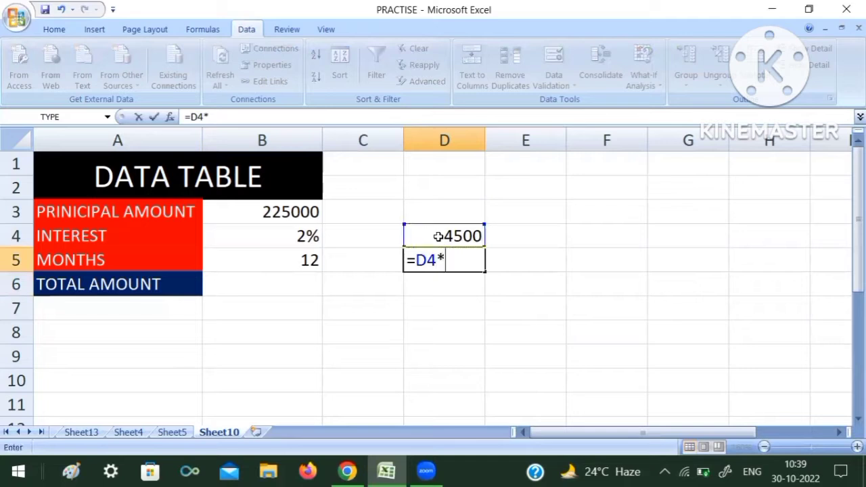
left_click(304, 260)
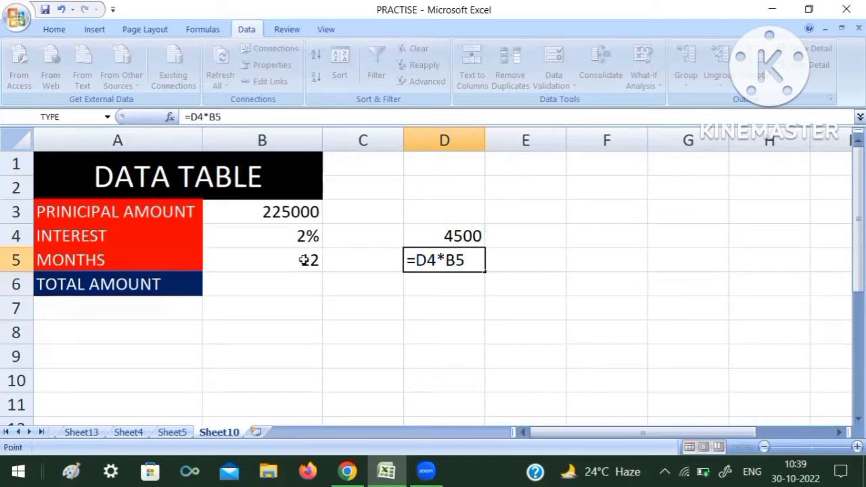
key("Return")
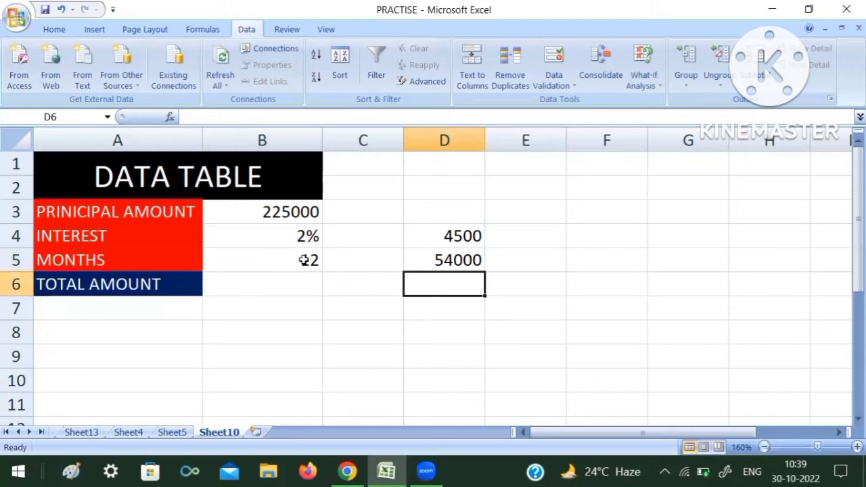
- Add the principal amount to the full-term interest in D6 with the formula =B3+D5
type("=")
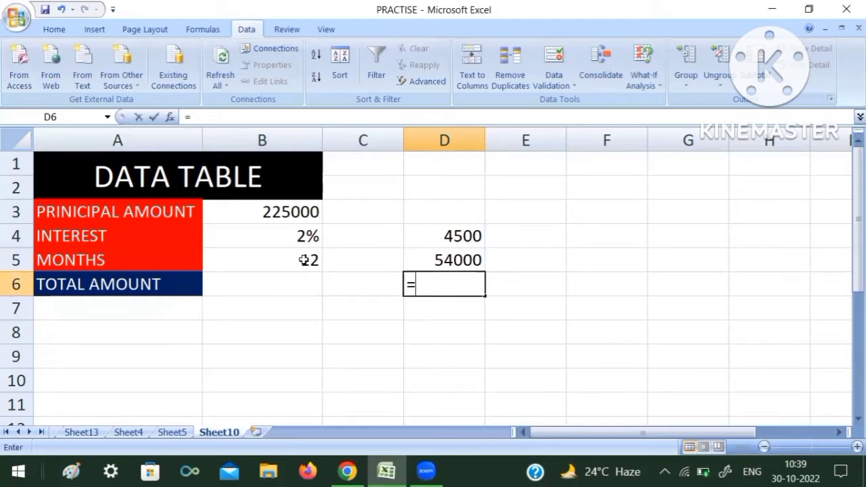
left_click(282, 212)
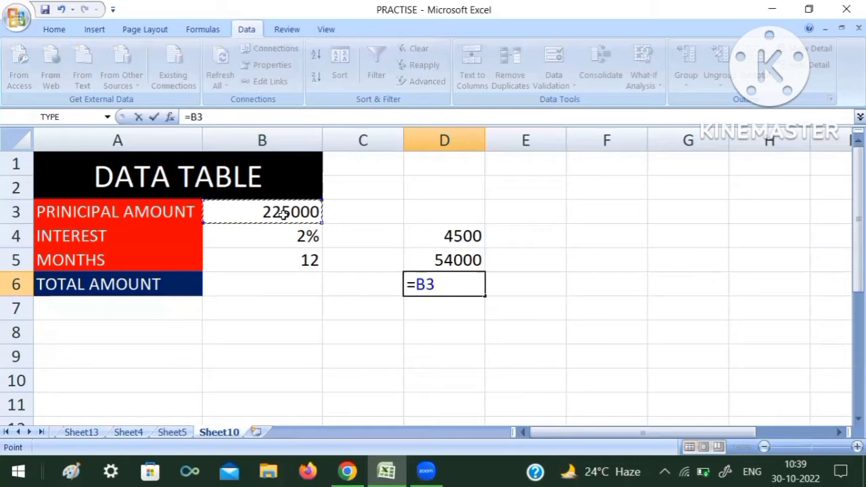
type("+")
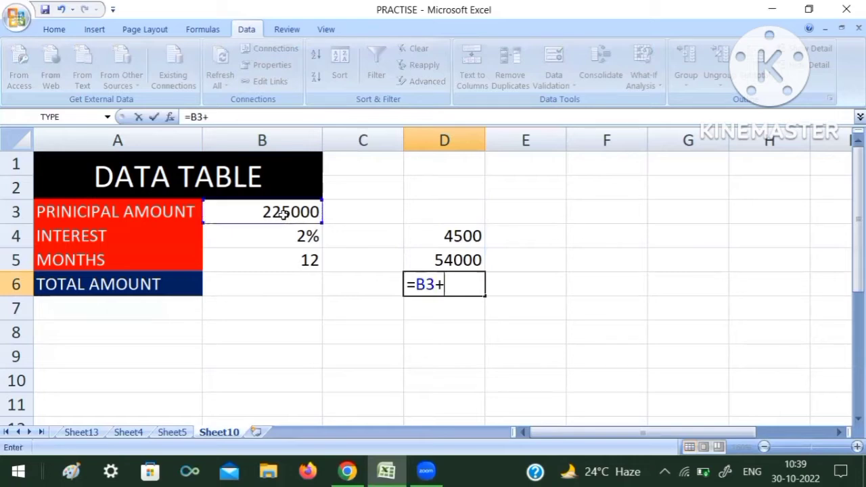
left_click(453, 262)
key("Return")
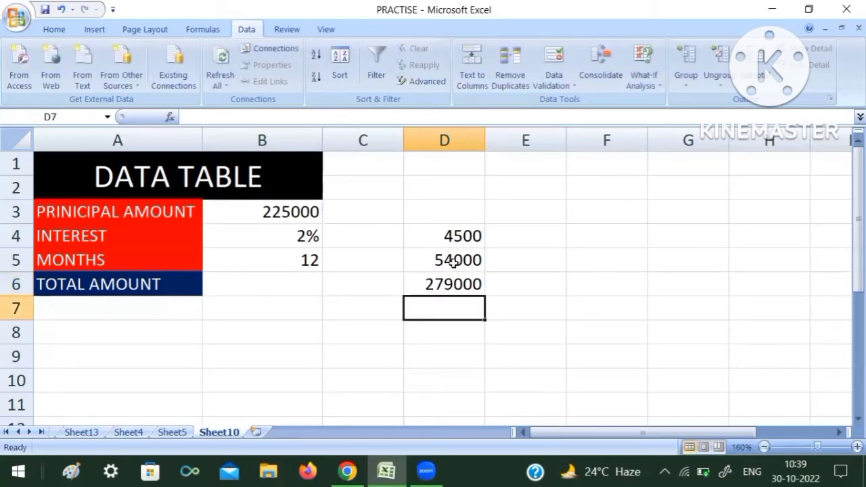
left_click(432, 287)
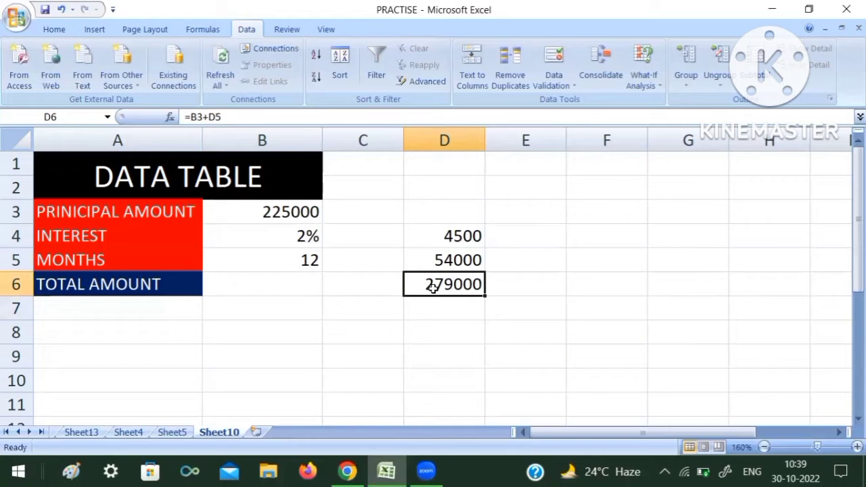
- Calculate the total amount in B6 with the single formula =B3*B4*B5+B3
left_click(226, 284)
type("=")
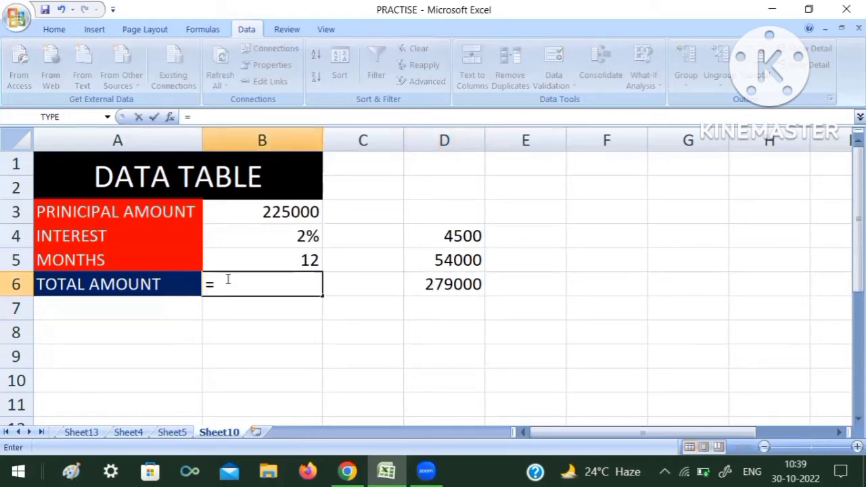
left_click(247, 211)
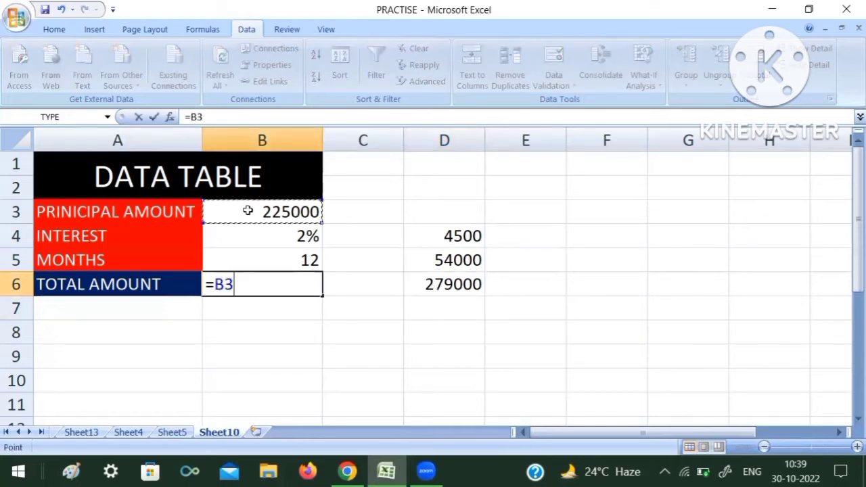
type("*")
left_click(277, 239)
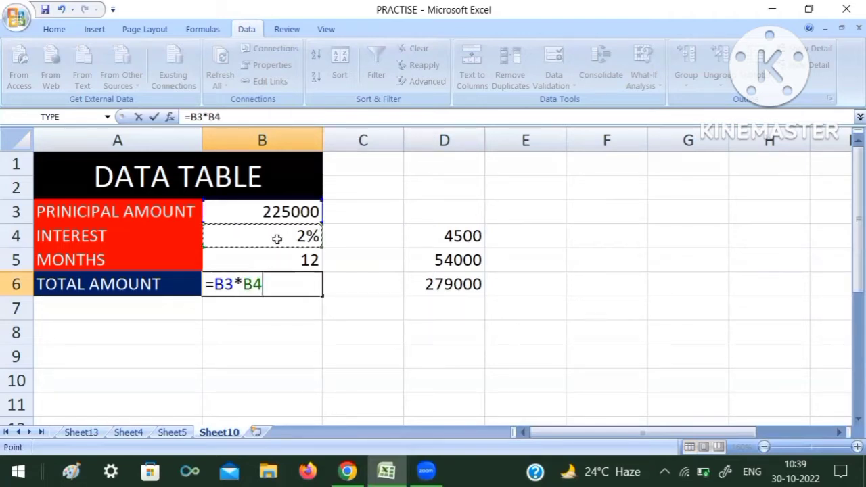
type("*")
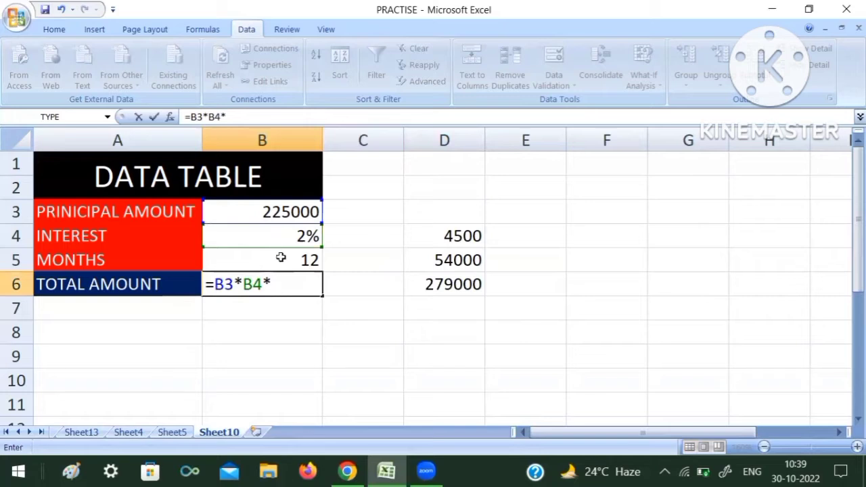
left_click(282, 258)
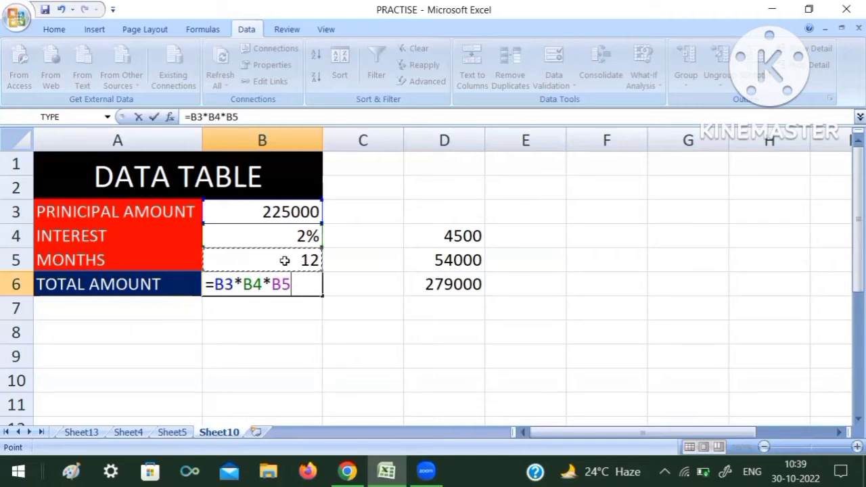
type("+")
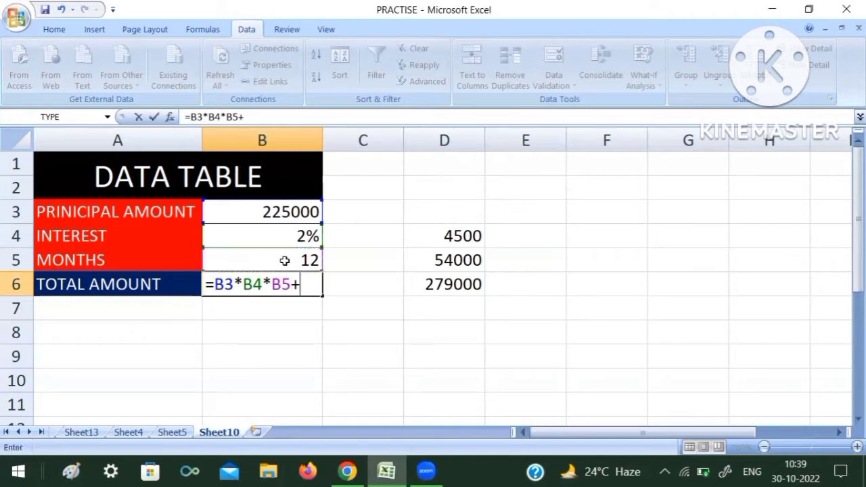
left_click(288, 214)
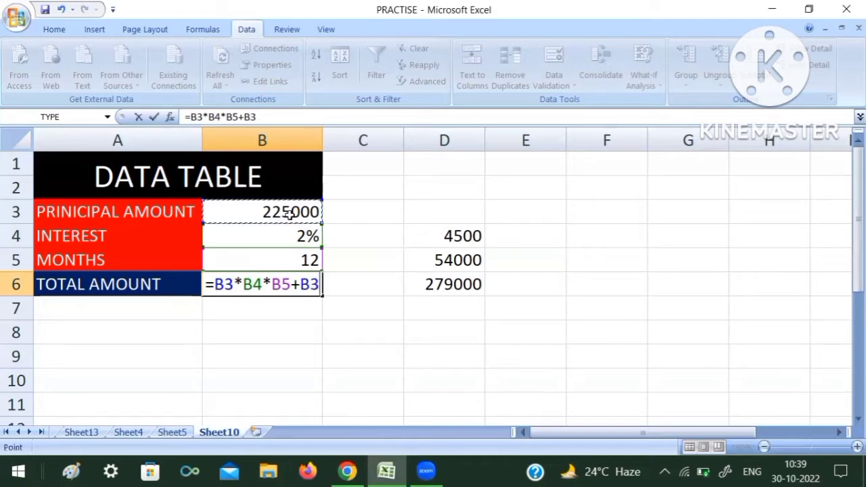
key("Return")
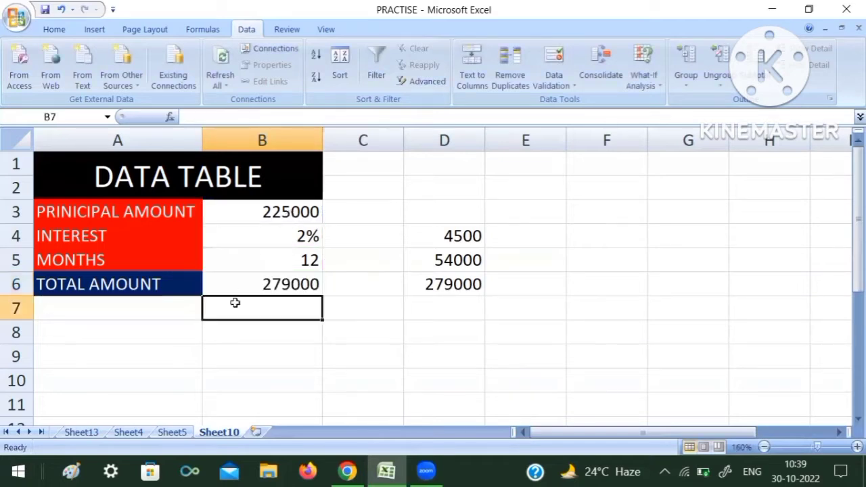
- Clear the trial calculations from cells D4 to D6
left_click(441, 242)
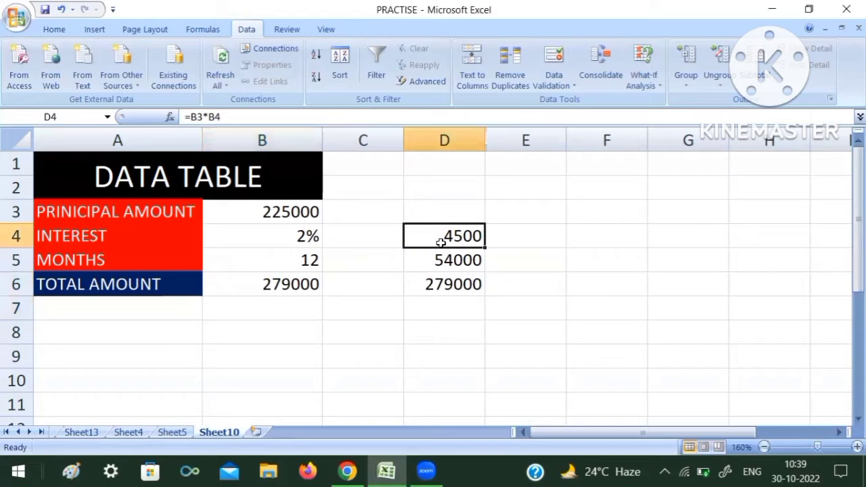
left_click_drag(439, 238, 438, 275)
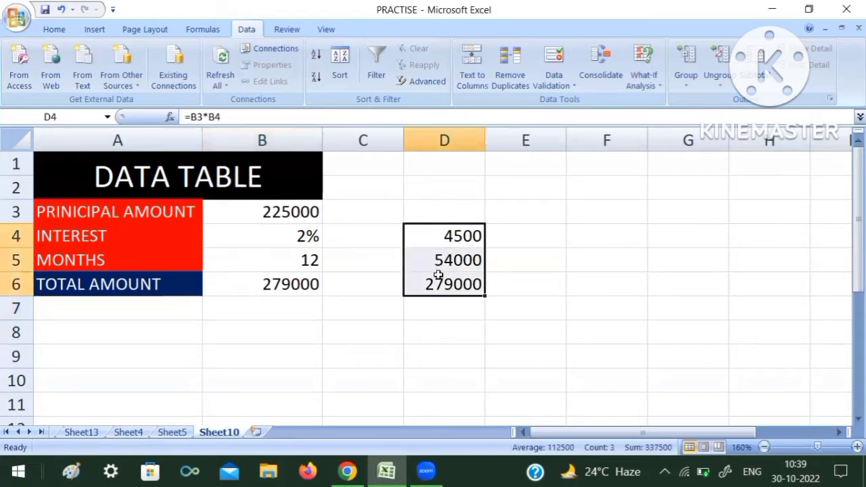
key("Delete")
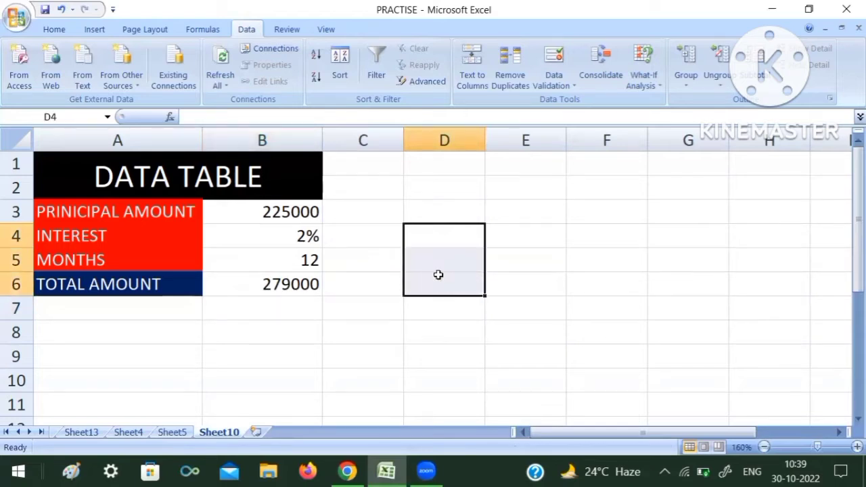
- Enter 50000 in C6 and 75000 in D6, beside the total amount, as the first two values of a series
left_click(444, 312)
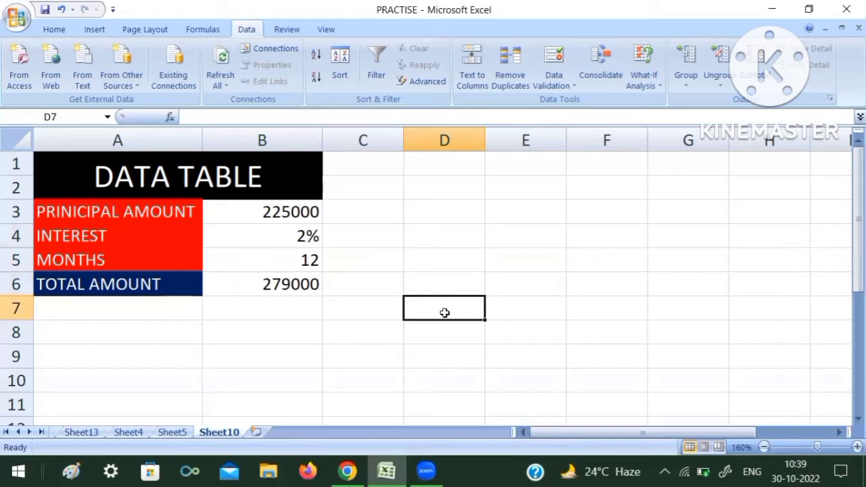
key("Up")
key("Left")
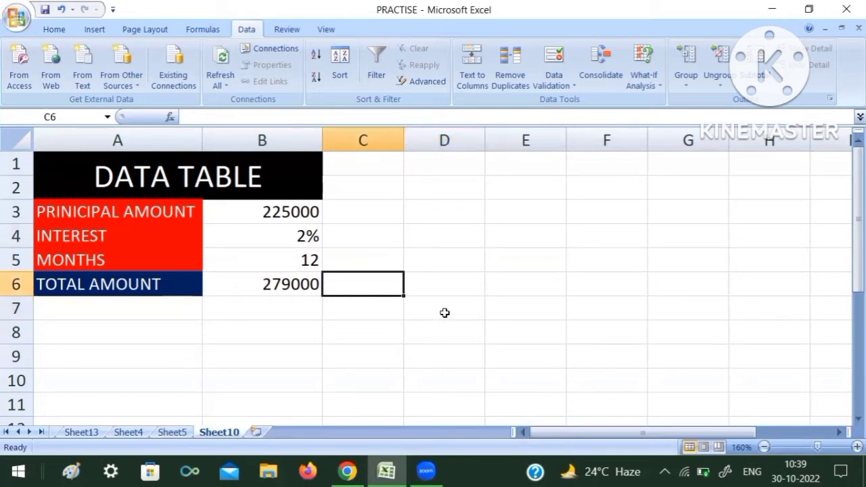
type("5000")
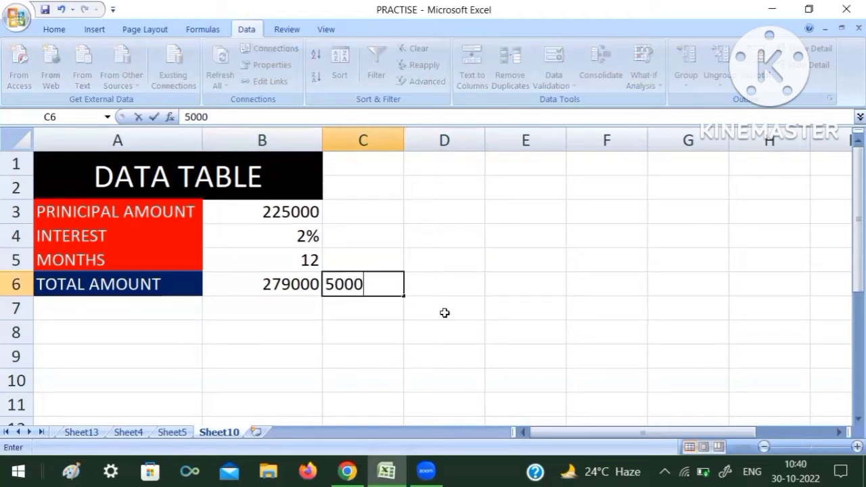
type("0")
key("Right")
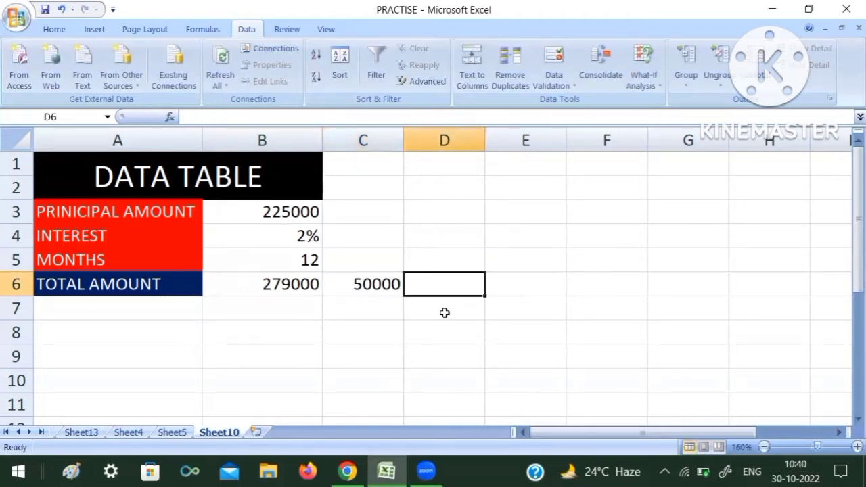
type("75")
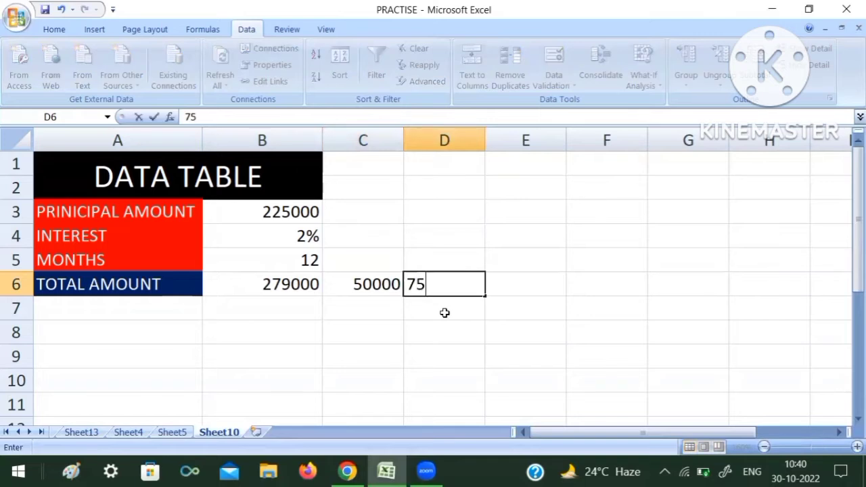
type("000")
key("Return")
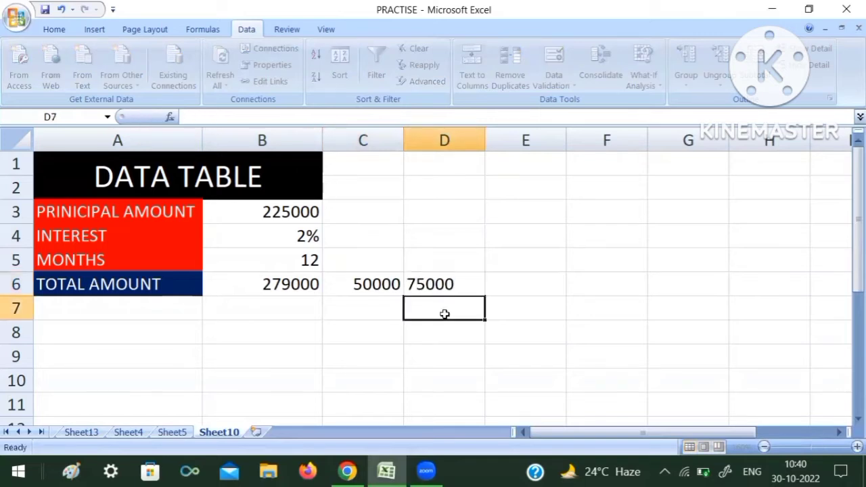
- Extend the number series from C6:D6 across row 6 to H6, ending at 175000
left_click(378, 287)
left_click_drag(380, 287, 713, 287)
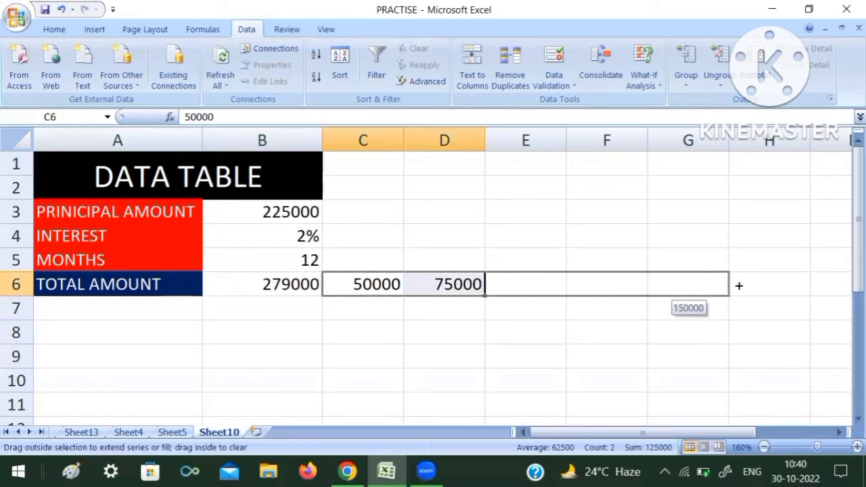
left_click_drag(779, 285, 789, 284)
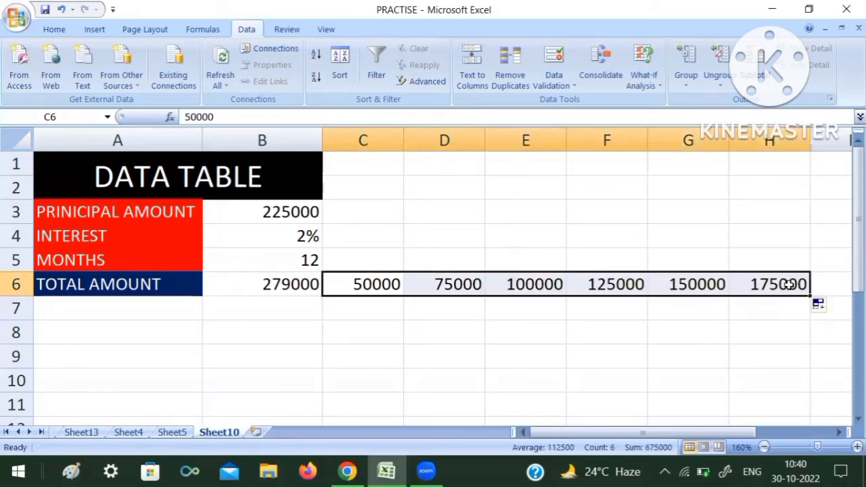
left_click(737, 308)
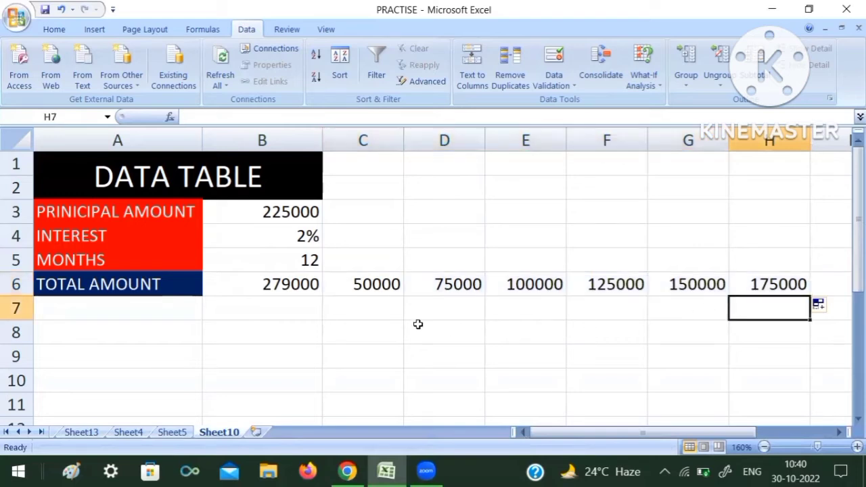
- Enter 6 in B7 and 12 in B8, below the total amount, as the first two month values
left_click(254, 307)
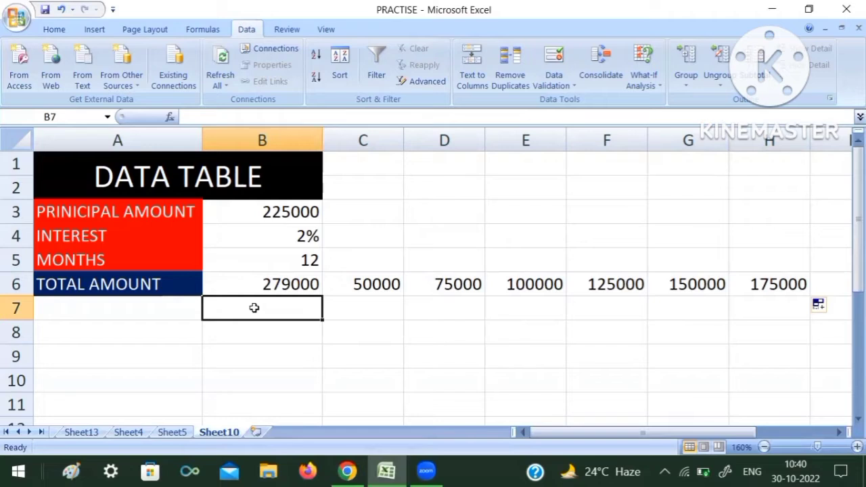
type("6")
key("Return")
type("12")
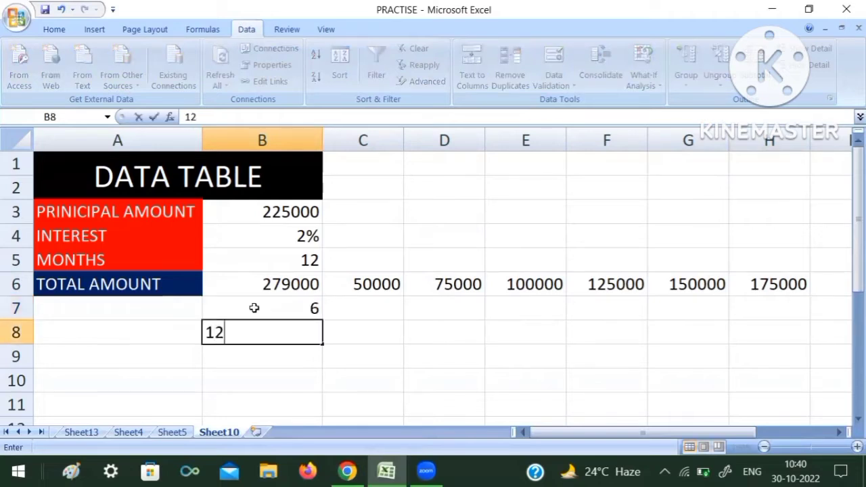
left_click(345, 365)
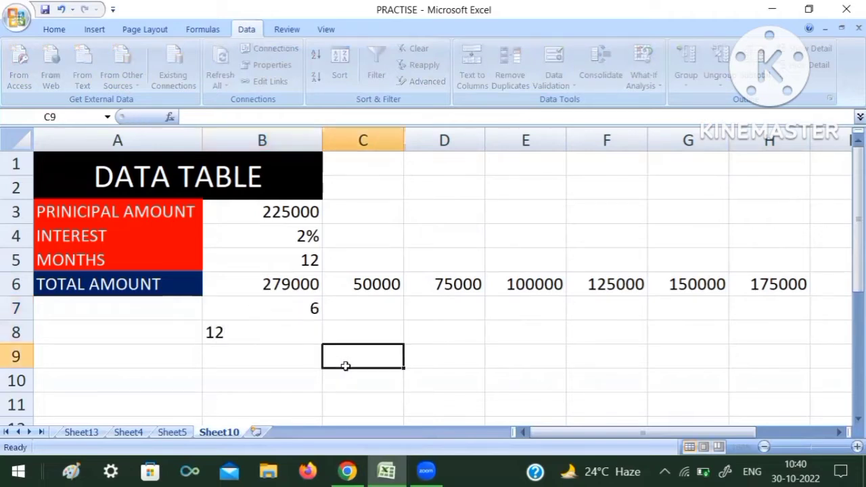
- Extend the month series from B7:B8 down column B to B11, ending at 30
left_click(278, 312)
left_click_drag(279, 312, 319, 410)
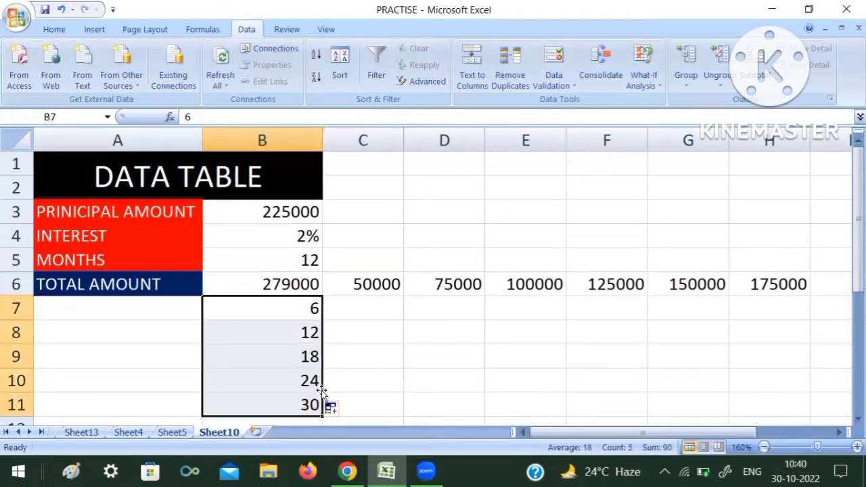
left_click(301, 406)
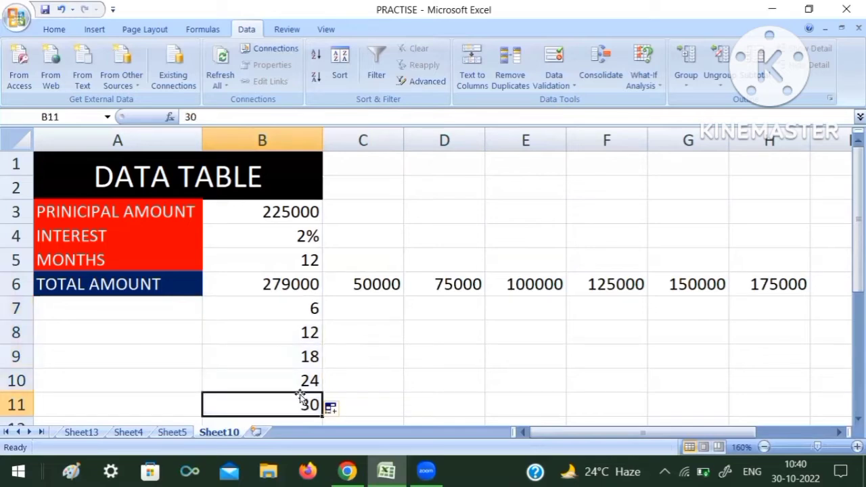
left_click(285, 386)
left_click(290, 405)
left_click(433, 352)
left_click_drag(368, 169, 715, 237)
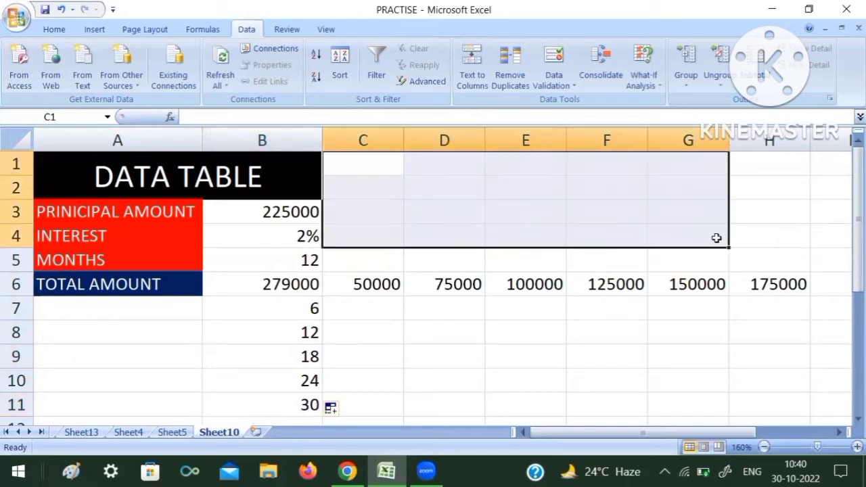
left_click(634, 331)
left_click(352, 185)
double_click(351, 184)
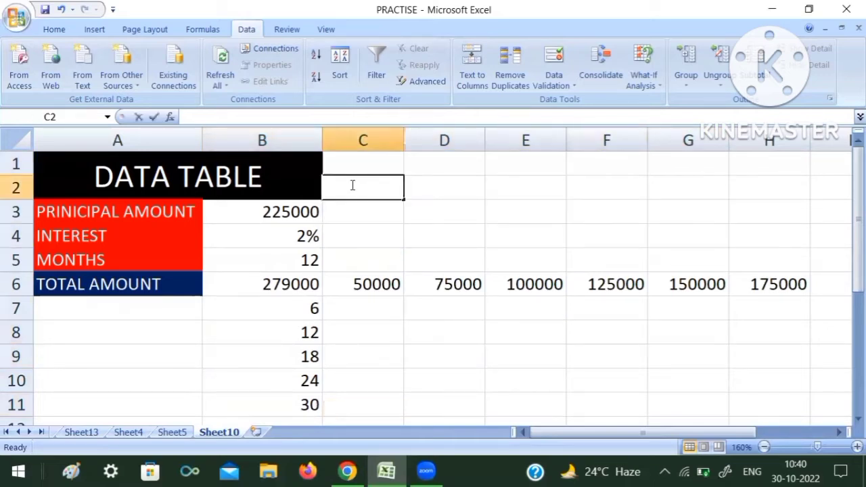
left_click(378, 226)
- Merge and center C2:H5 above the row of amounts and enter the heading PRINICIPAL AMOUNT
left_click(370, 181)
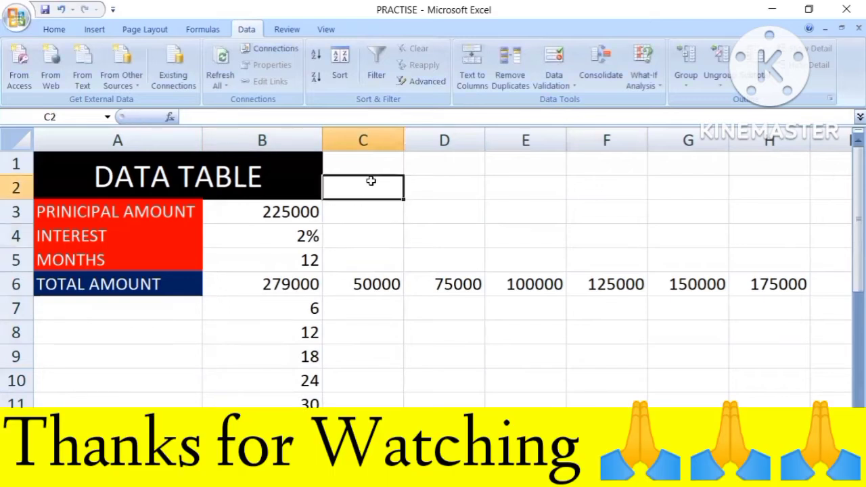
left_click_drag(385, 193, 765, 266)
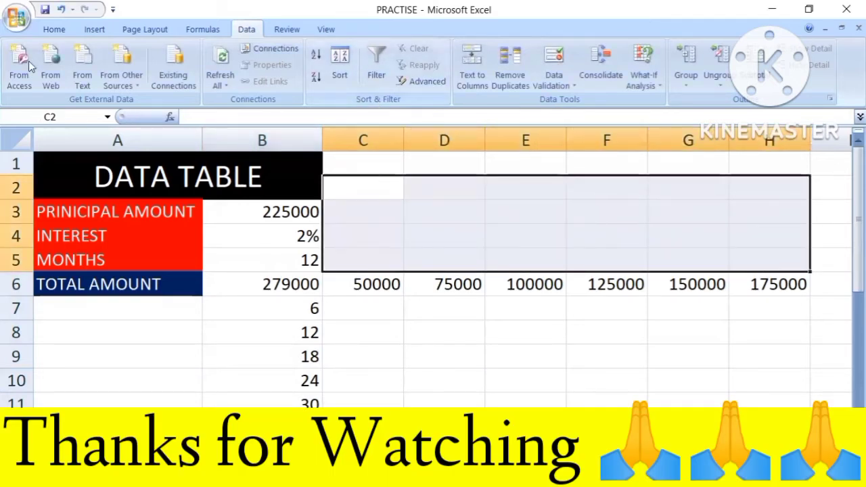
left_click(53, 30)
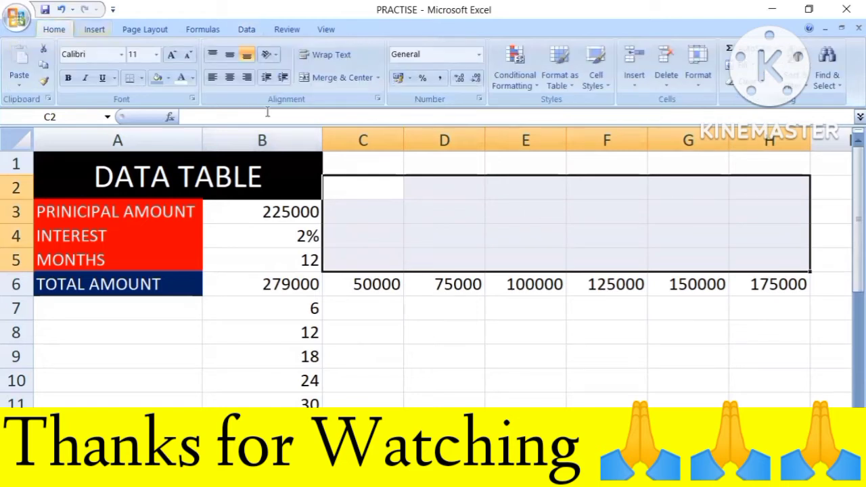
left_click(342, 77)
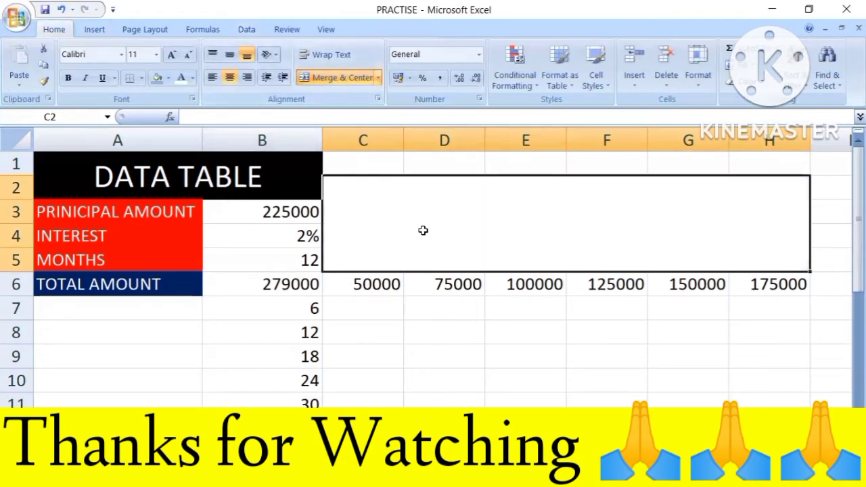
type("PRINIC")
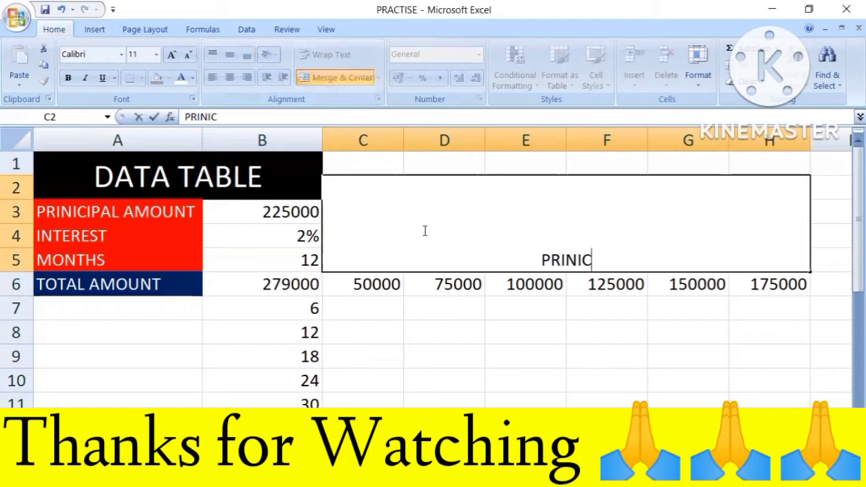
type("IPAL AMOUNT")
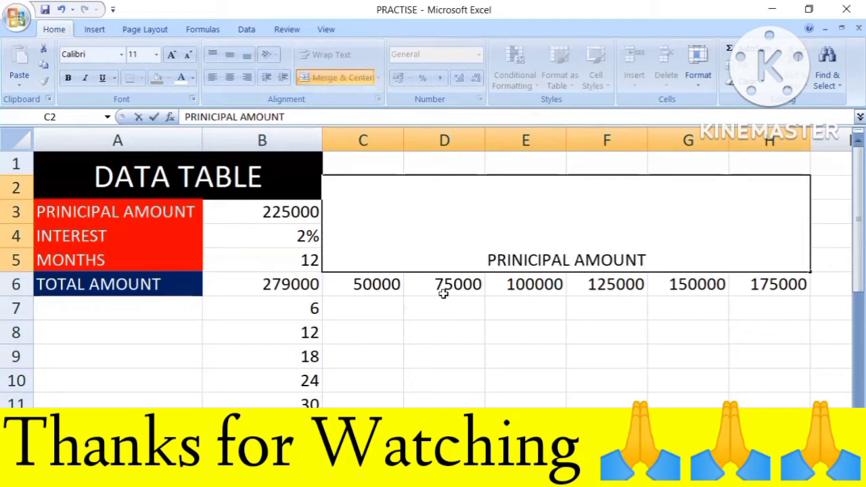
left_click(477, 354)
- Enlarge the merged PRINICIPAL AMOUNT heading to font size 28 and fill it with standard yellow
left_click(421, 236)
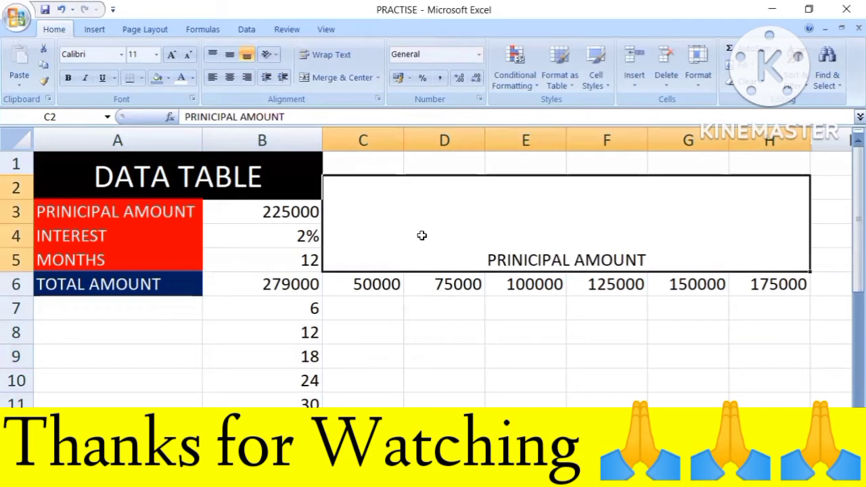
left_click(174, 55)
left_click(174, 55)
left_click(174, 56)
left_click(173, 55)
left_click(174, 55)
left_click(173, 55)
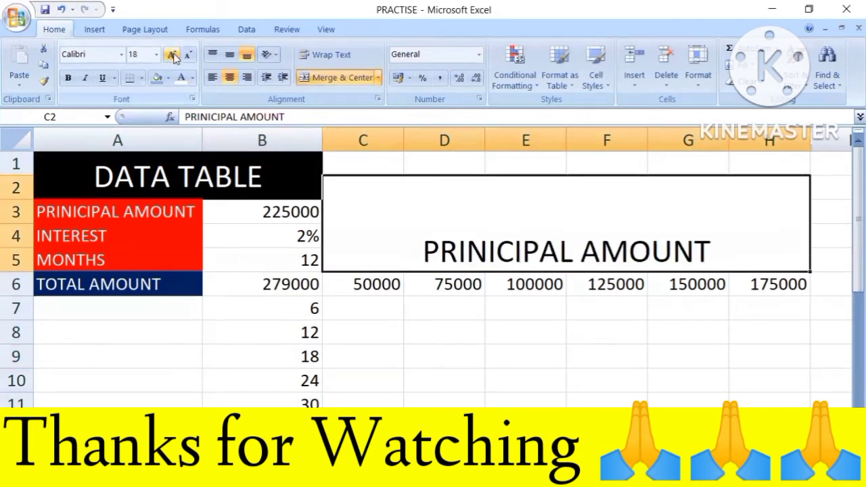
left_click(174, 55)
left_click(174, 56)
left_click(174, 55)
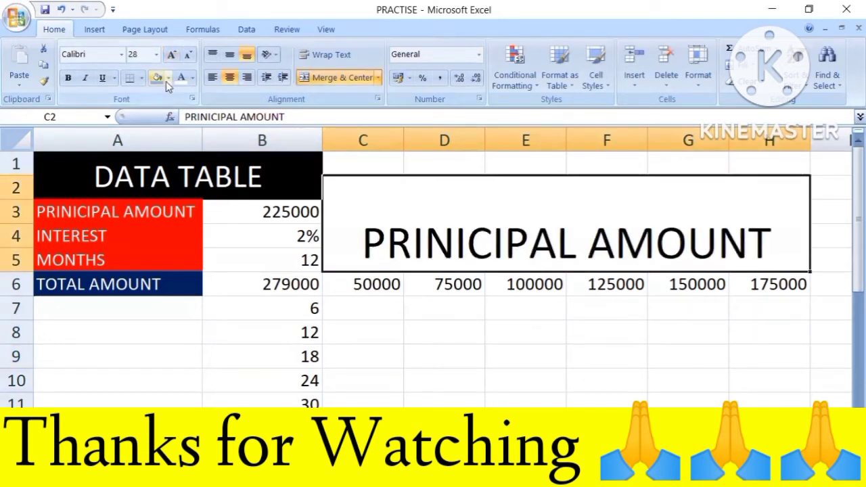
left_click(167, 79)
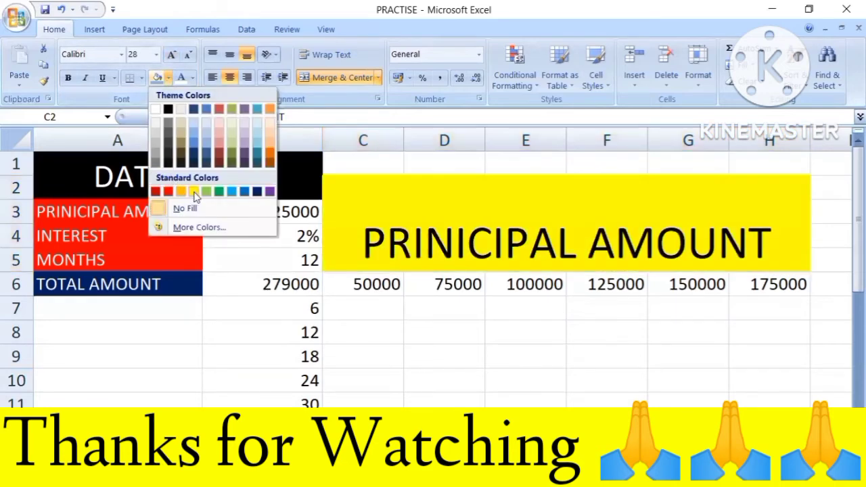
left_click(195, 193)
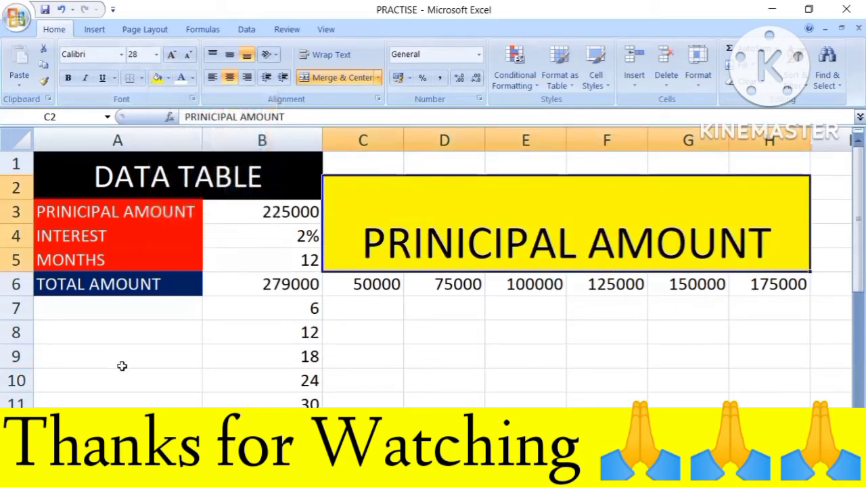
- Merge and center A7:A11 beside the month values and enter the label MONTHS
left_click(156, 311)
left_click_drag(156, 312, 157, 399)
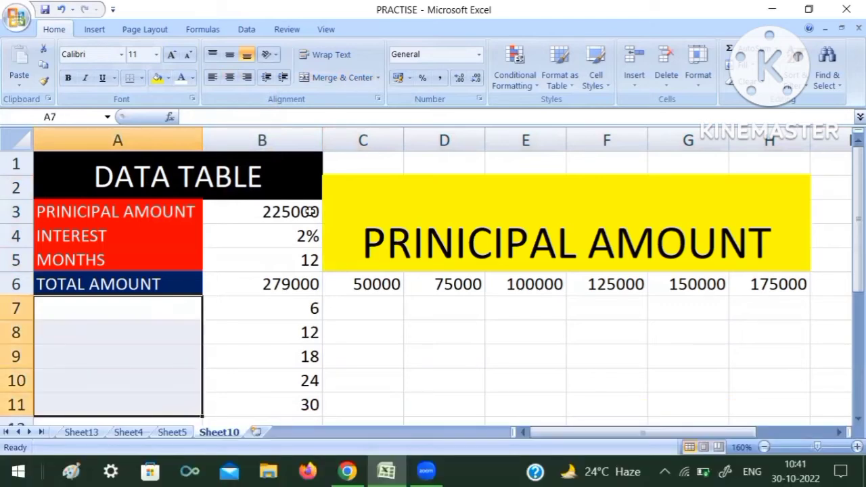
left_click(344, 71)
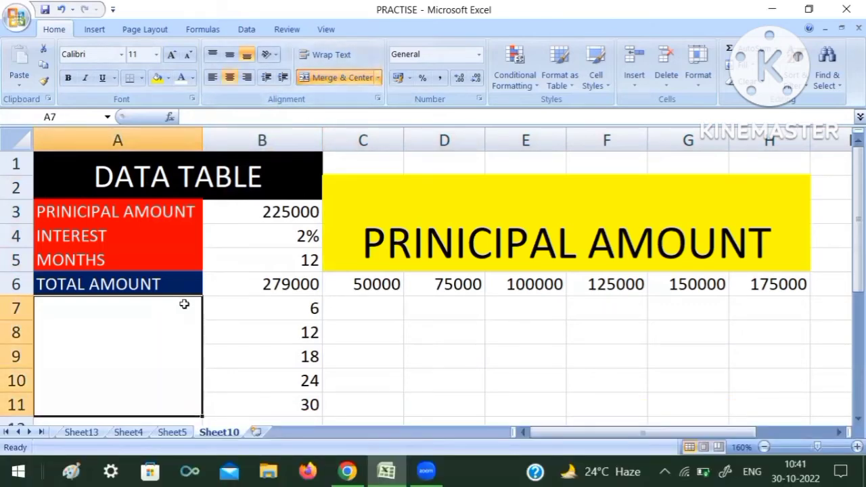
type("MONTHS")
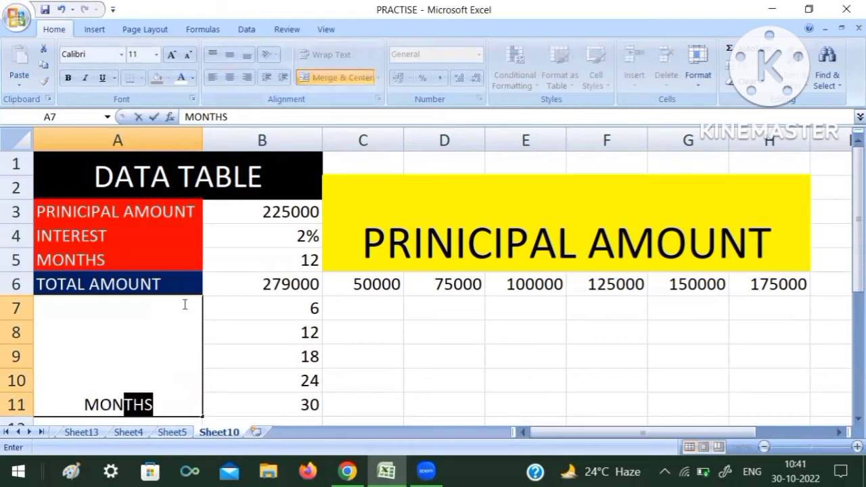
left_click(421, 386)
- Orient the merged MONTHS label as vertical text and reduce its font size to 8
left_click(134, 367)
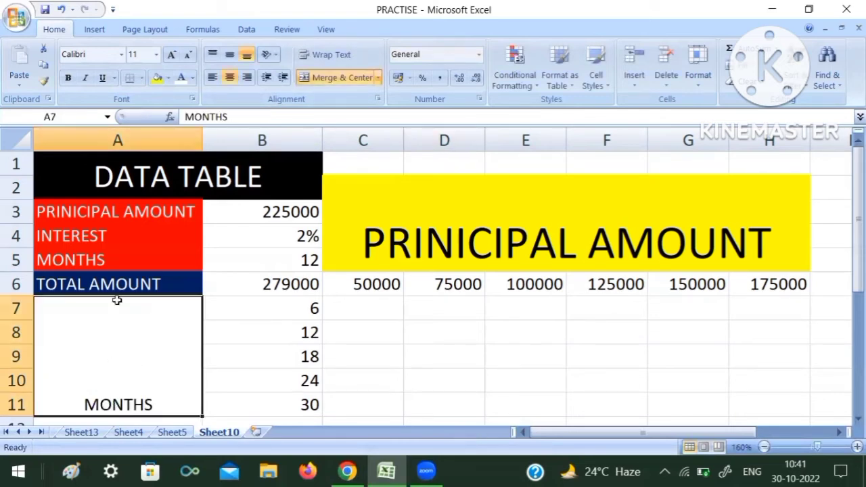
left_click(274, 56)
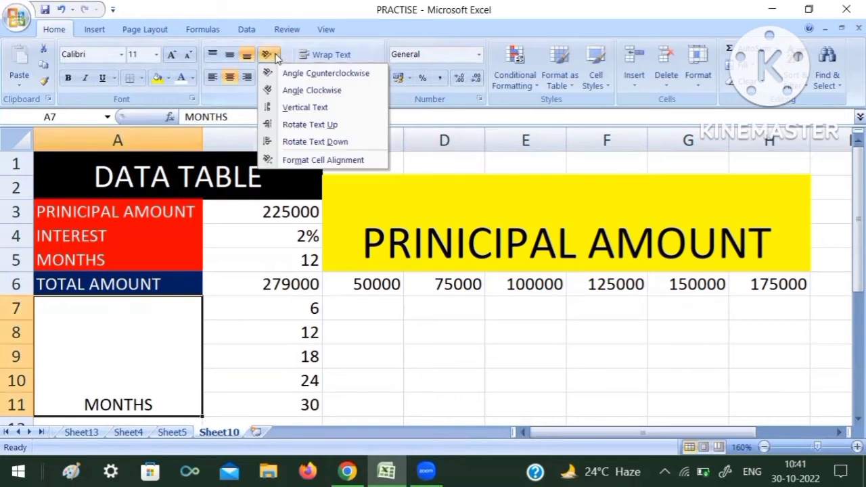
left_click(300, 108)
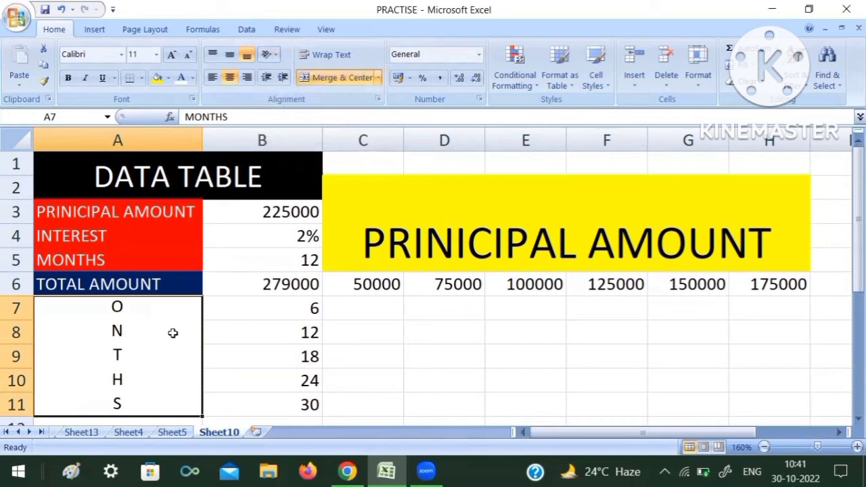
left_click(189, 56)
left_click(189, 57)
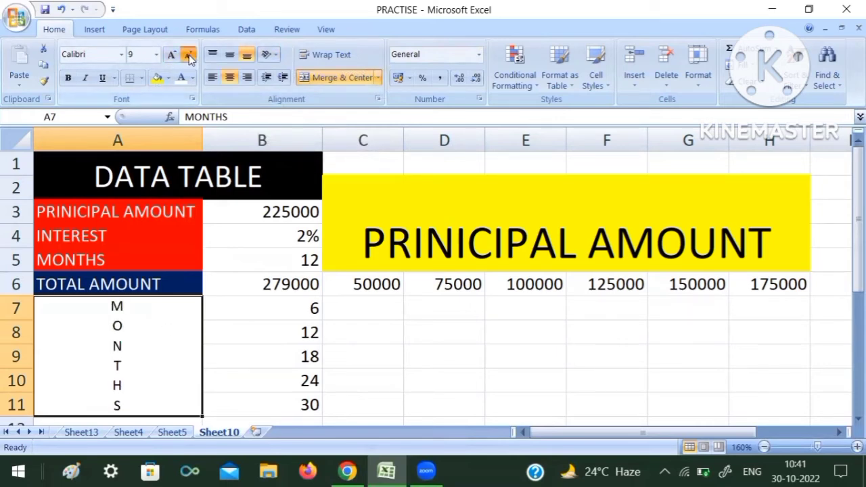
left_click(190, 57)
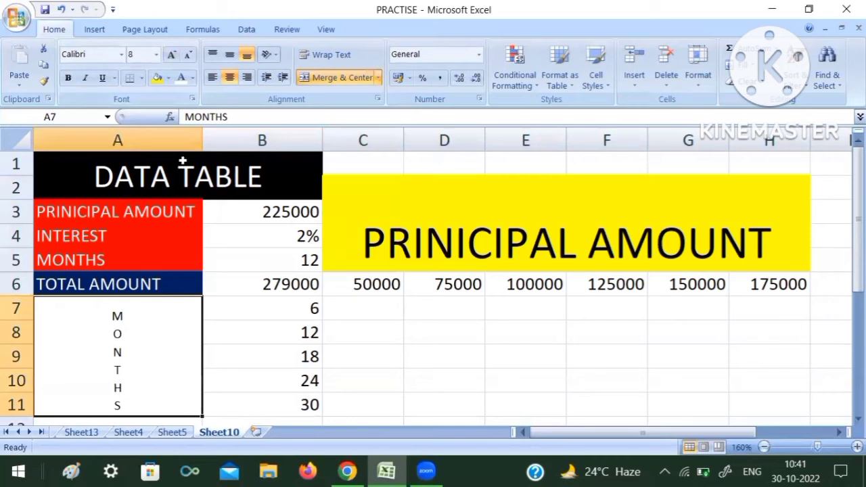
- Try a light red fill and white text on the MONTHS label, then restore the automatic font color
left_click(168, 78)
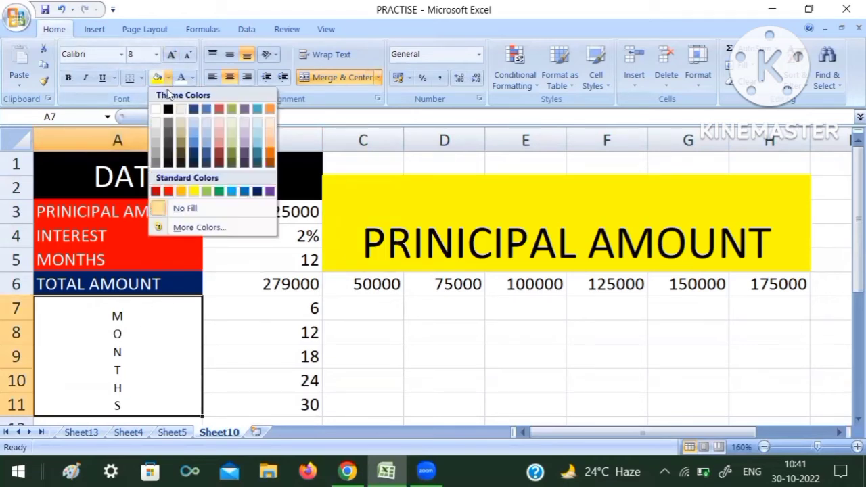
left_click(220, 148)
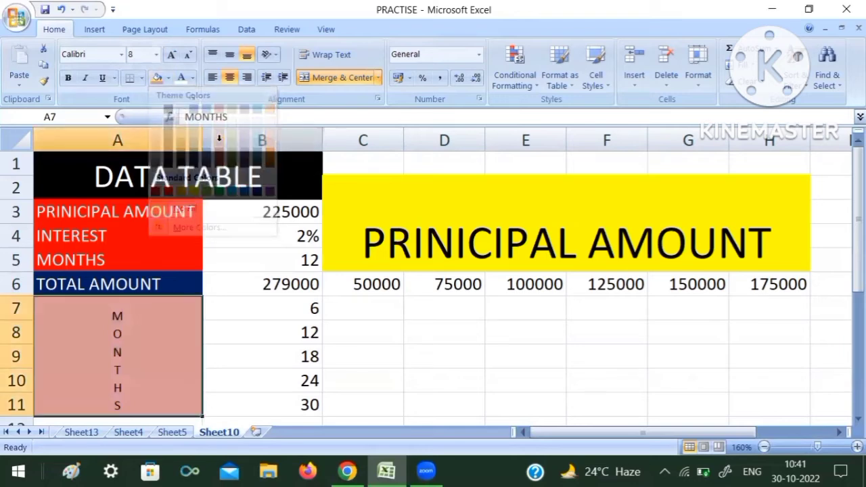
left_click(193, 78)
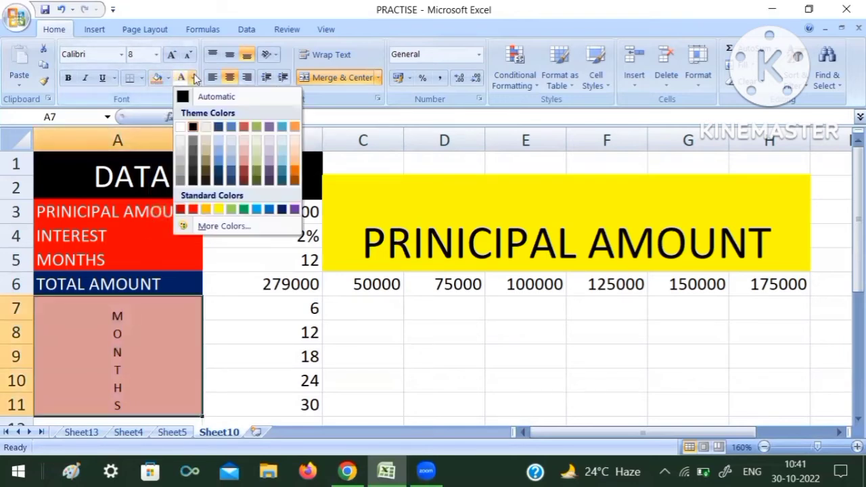
left_click(181, 126)
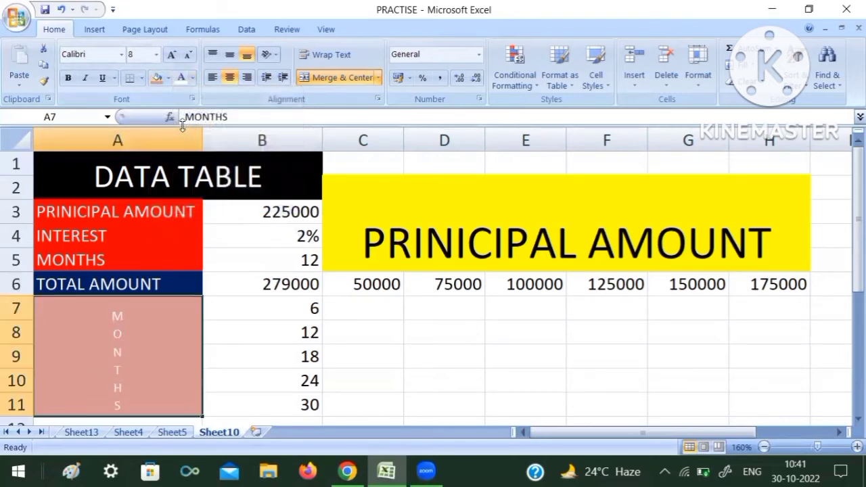
left_click(193, 78)
left_click(184, 98)
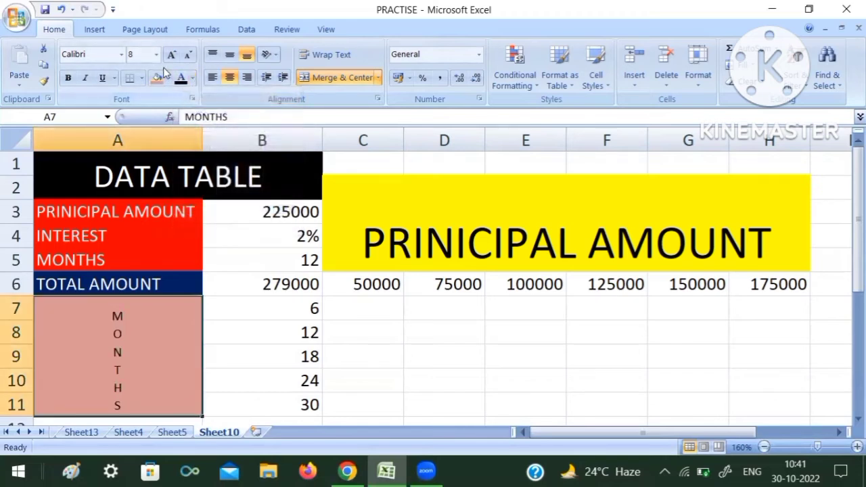
- Fill the merged MONTHS label with standard yellow to match the PRINICIPAL AMOUNT heading
left_click(170, 77)
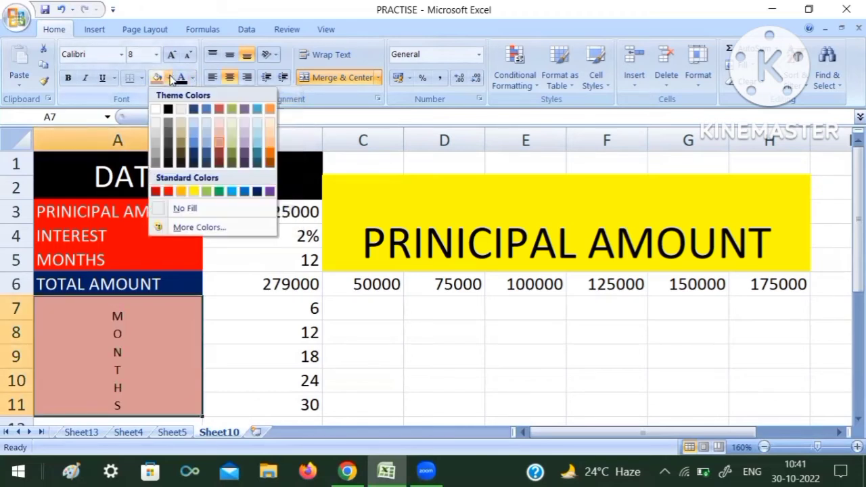
left_click(194, 193)
left_click(443, 383)
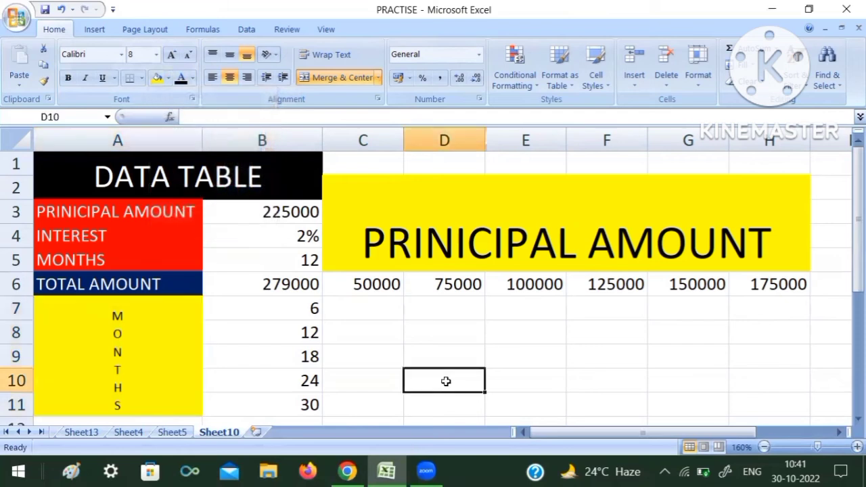
left_click(537, 214)
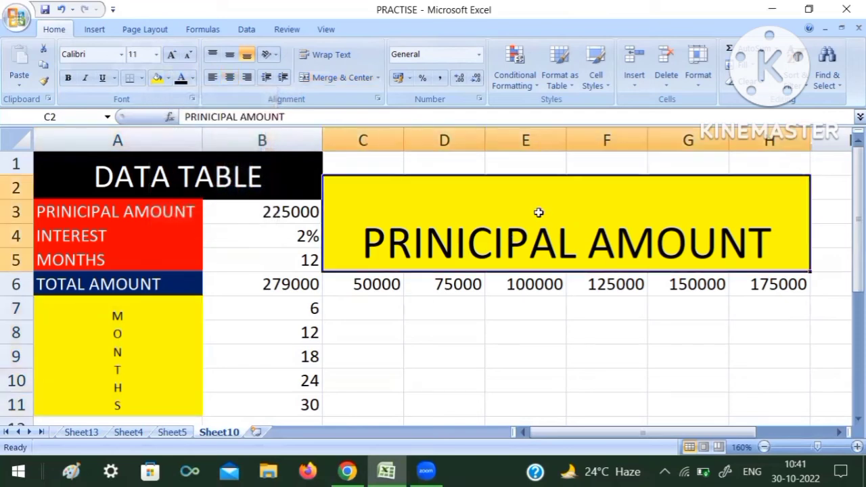
left_click(102, 389)
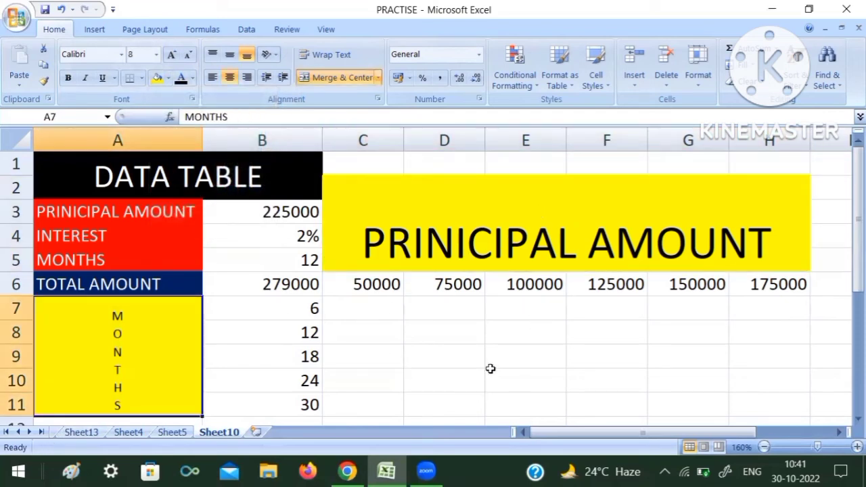
- Review how the principal amounts in row 6 pair with the month values in column B
left_click(281, 315)
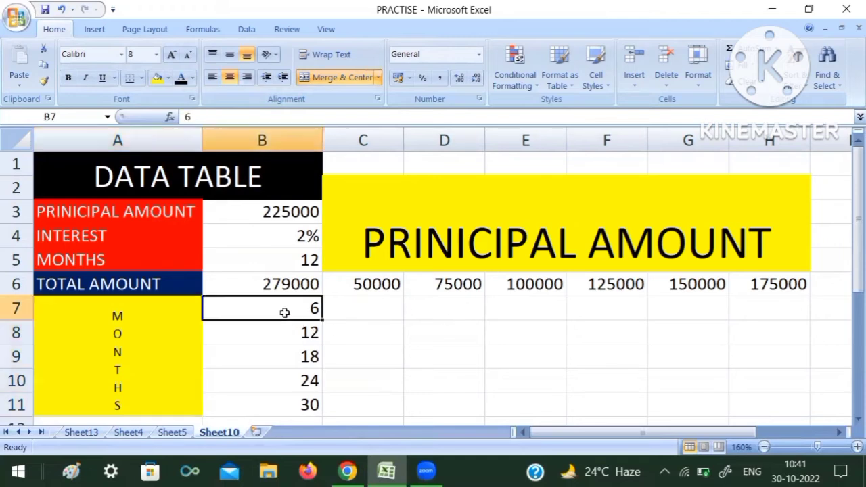
left_click(384, 286)
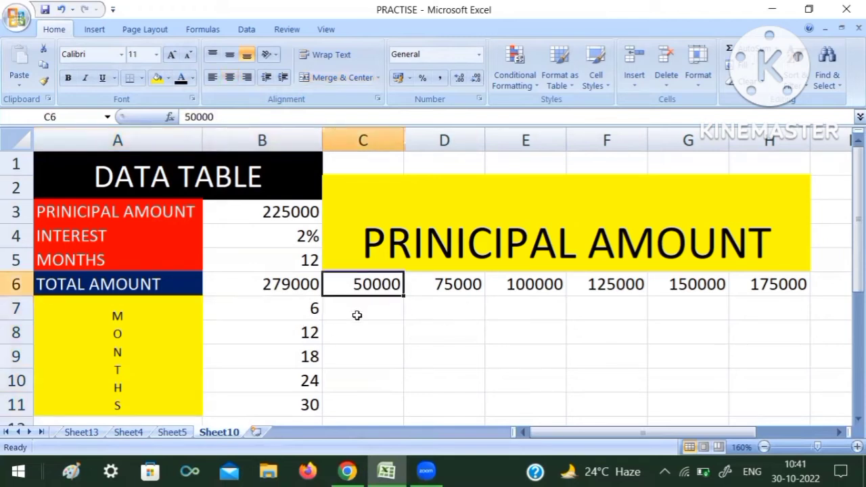
left_click(357, 314)
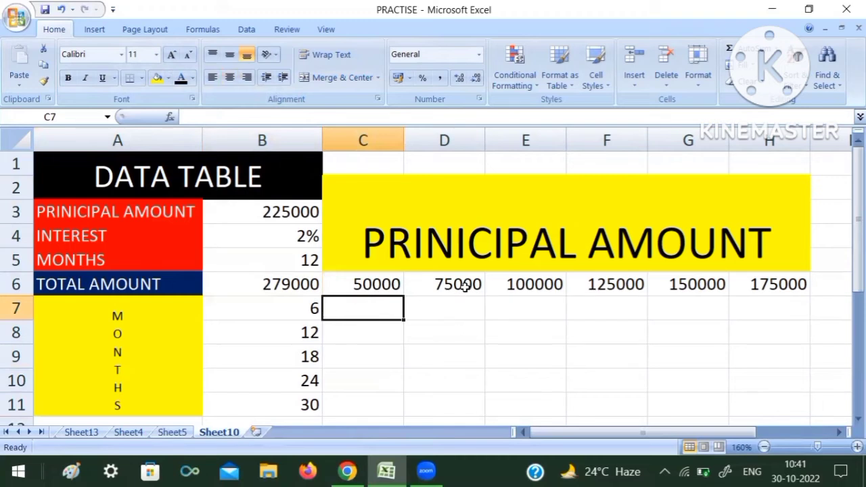
left_click(464, 287)
left_click(423, 314)
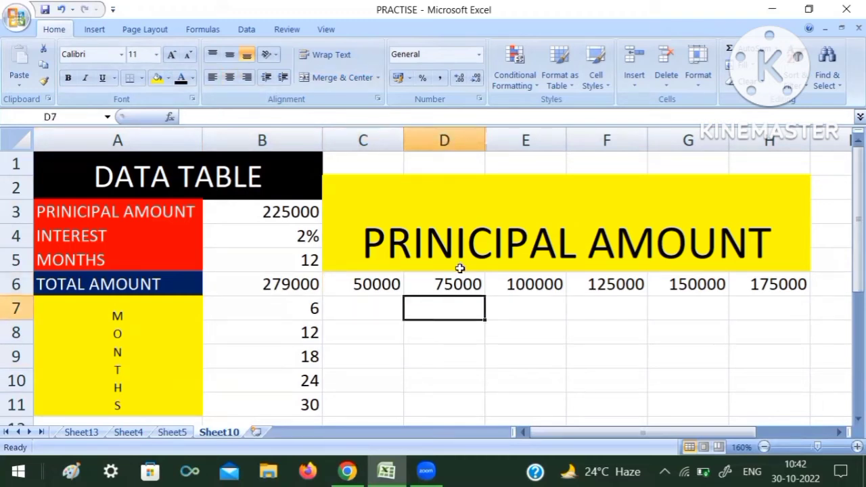
left_click(452, 289)
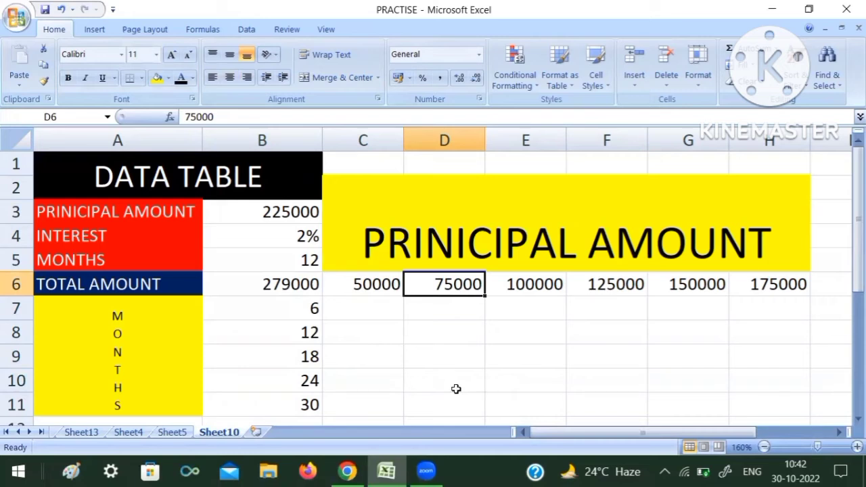
- Create a what-if data table over B6:H11 with B3 as the row input cell and B5 as the column input cell
left_click(267, 286)
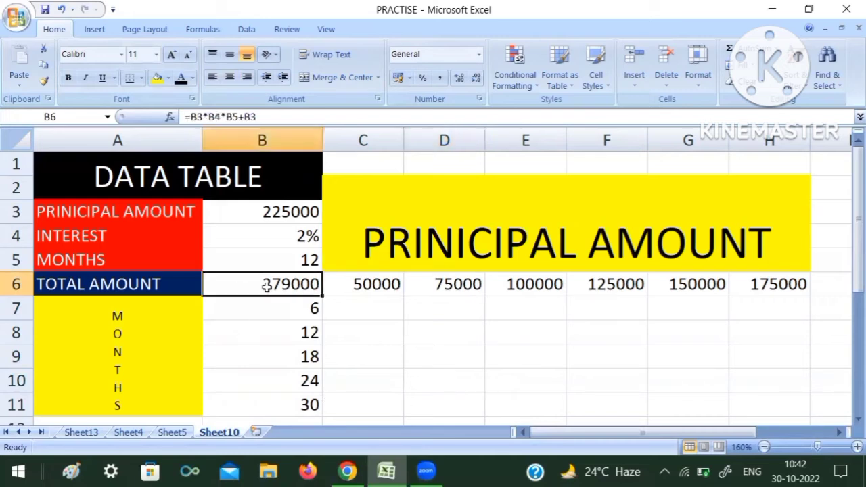
left_click_drag(270, 285, 764, 405)
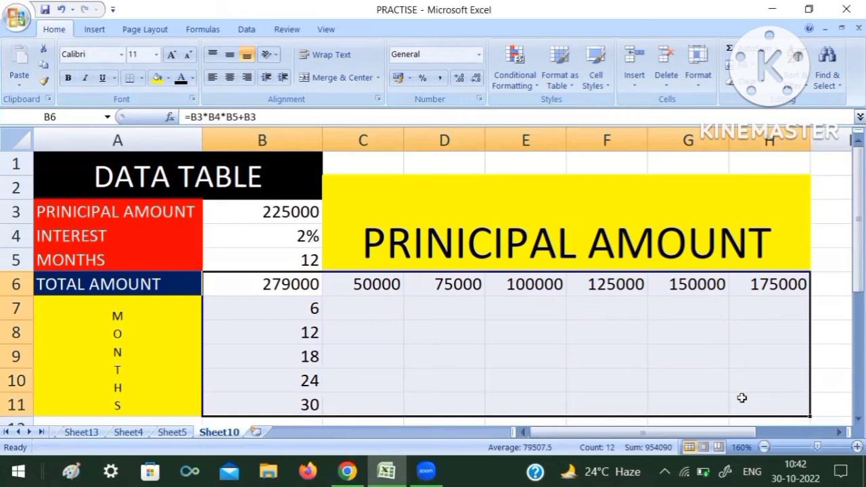
left_click(245, 30)
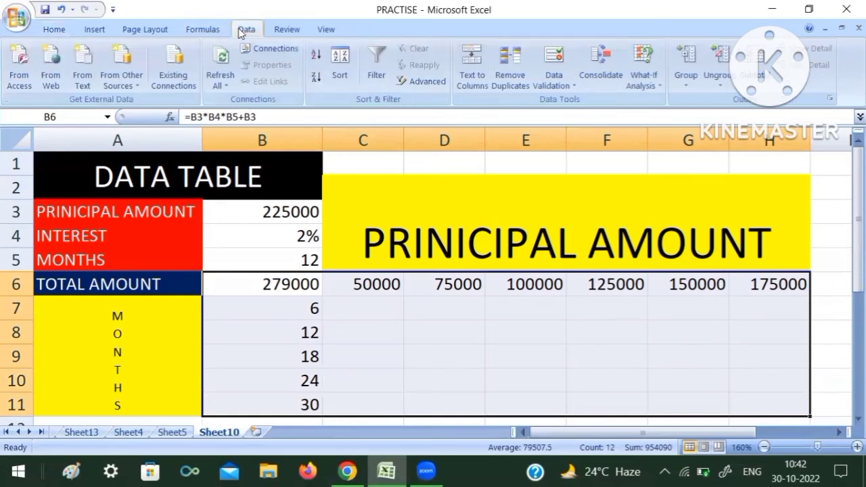
left_click(643, 78)
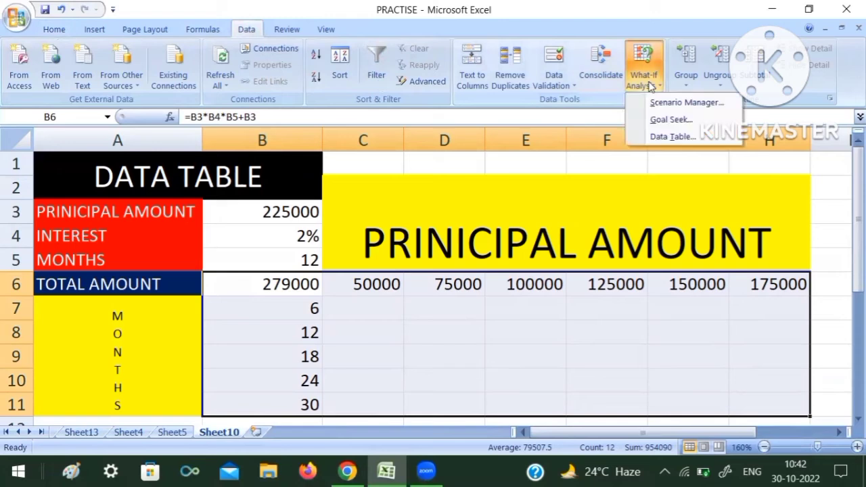
left_click(668, 134)
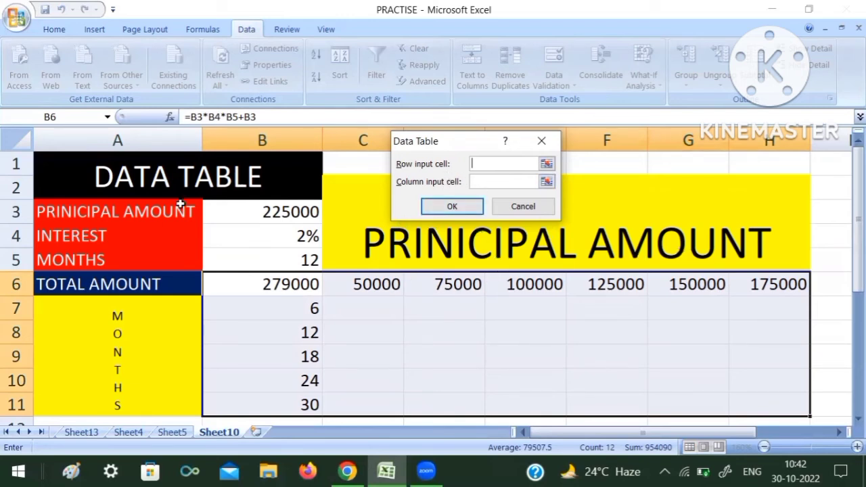
left_click(251, 213)
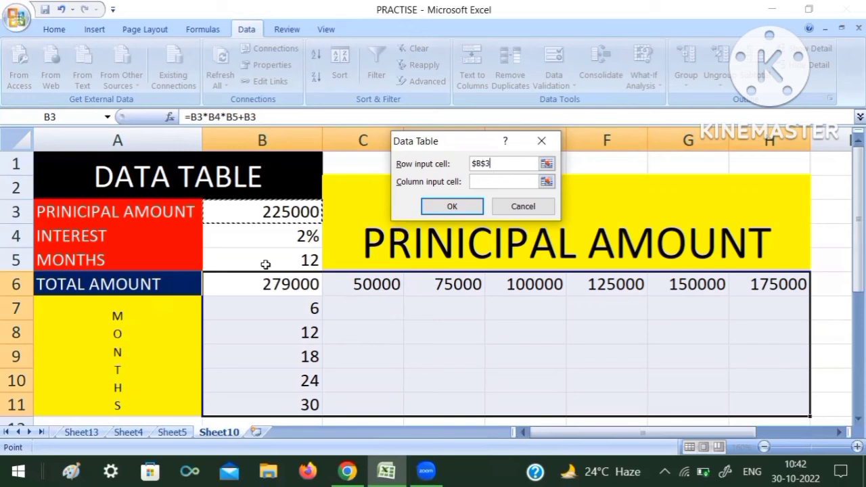
left_click(494, 182)
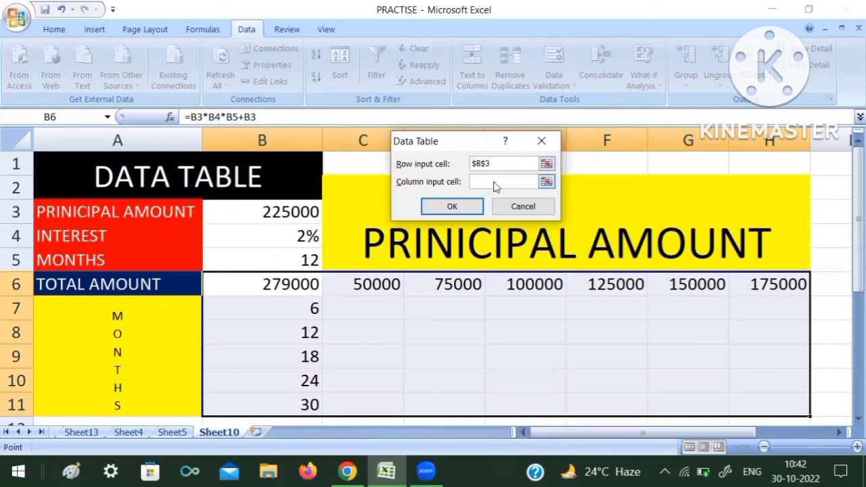
left_click(298, 264)
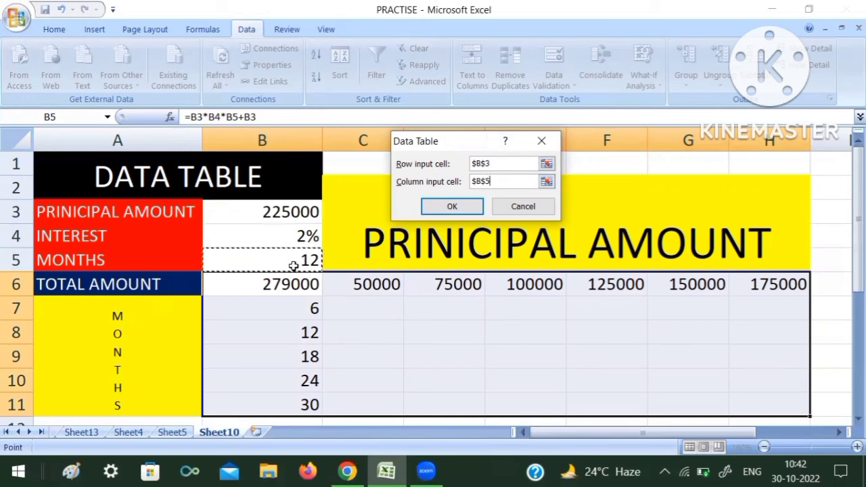
left_click(449, 206)
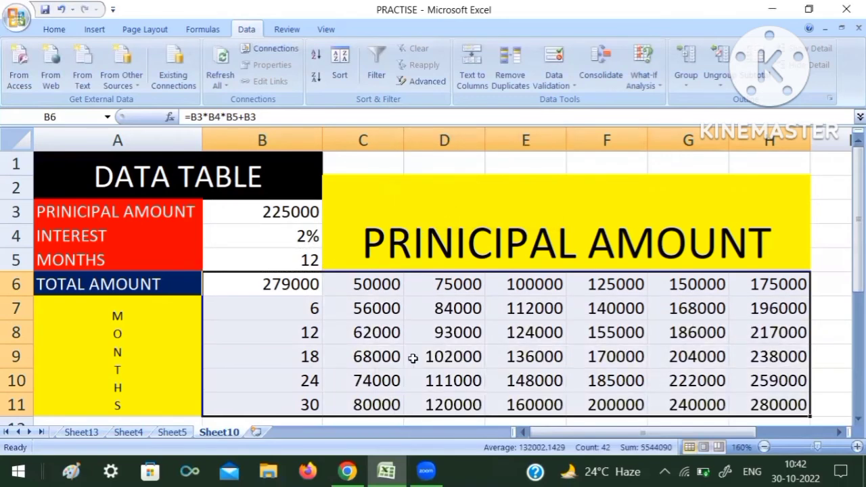
- Examine the data table results, tracing the 75000 principal and 24 months to their total in D10
left_click(405, 356)
left_click(517, 336)
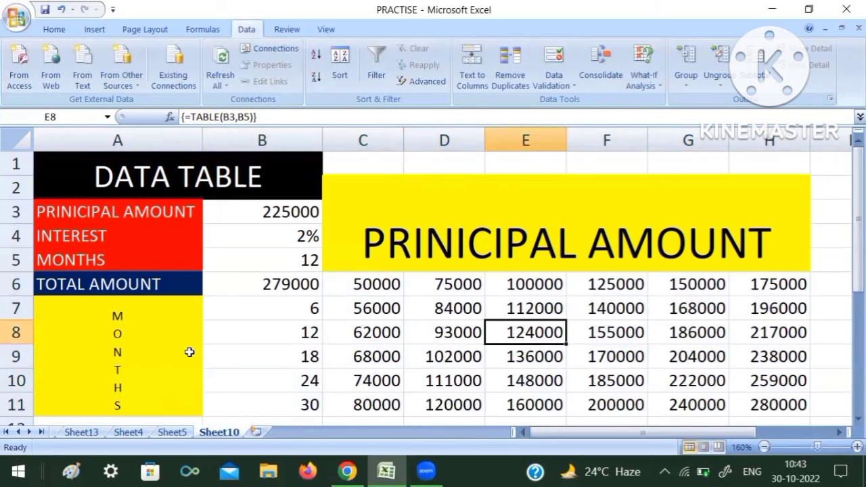
left_click(458, 284)
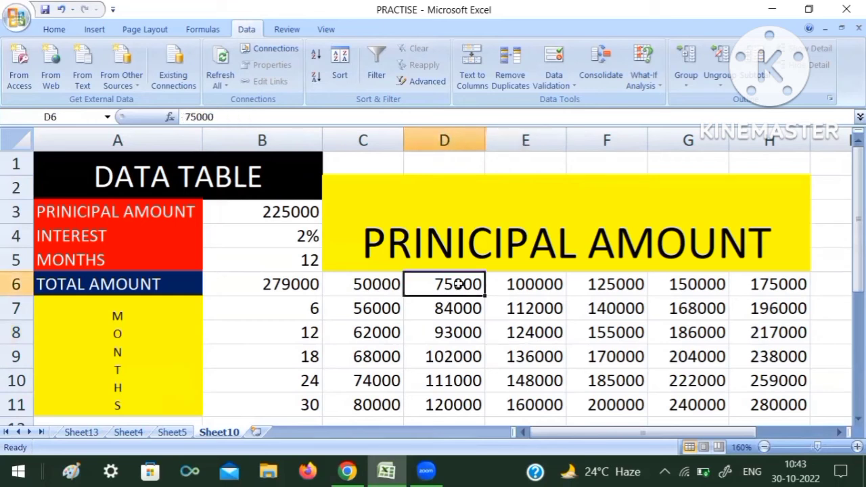
left_click(302, 381)
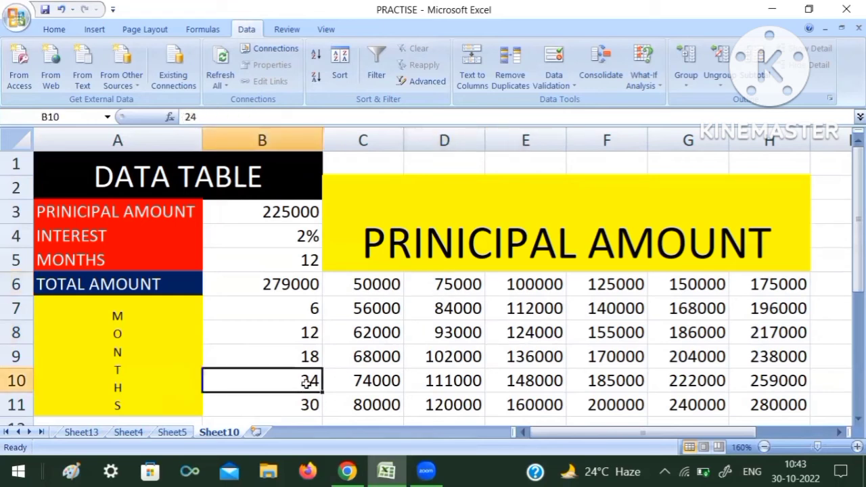
left_click(444, 384)
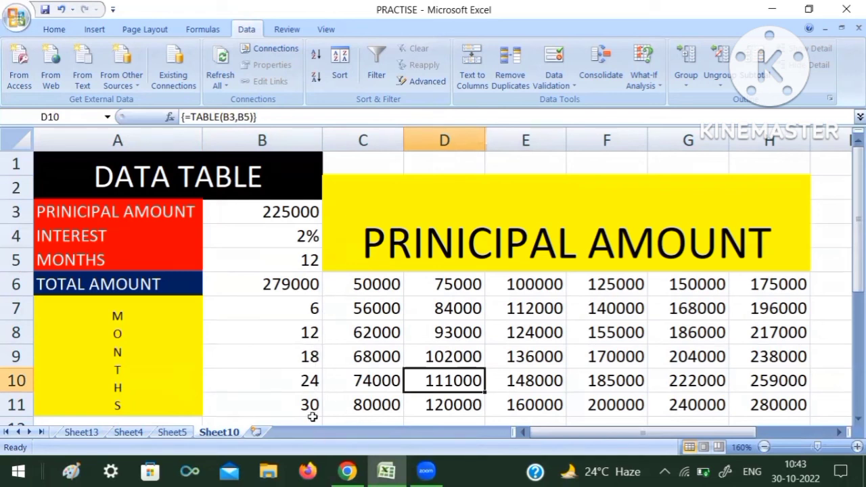
- Change the data table's month values to 17 in B9 and 3 in B8, checking the recalculated row totals
left_click(289, 362)
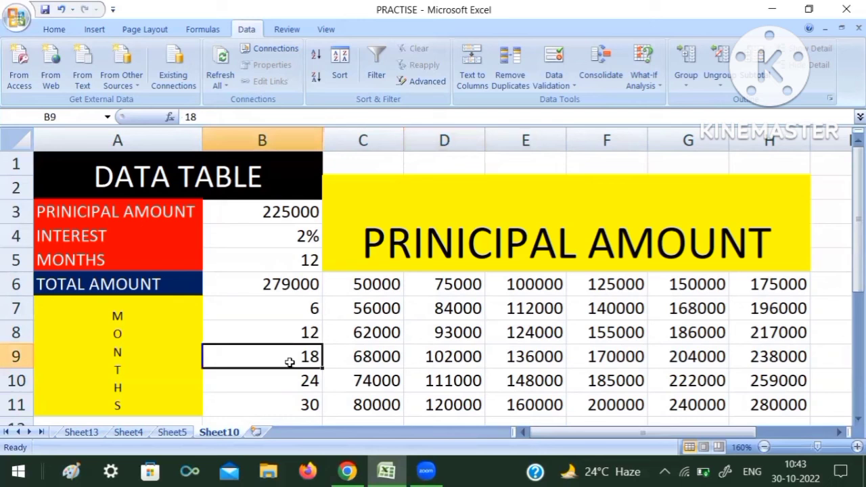
type("17")
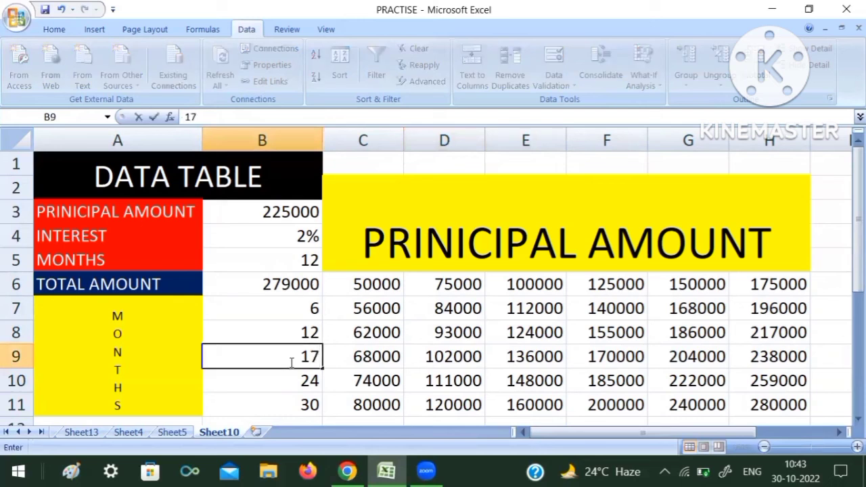
key("Return")
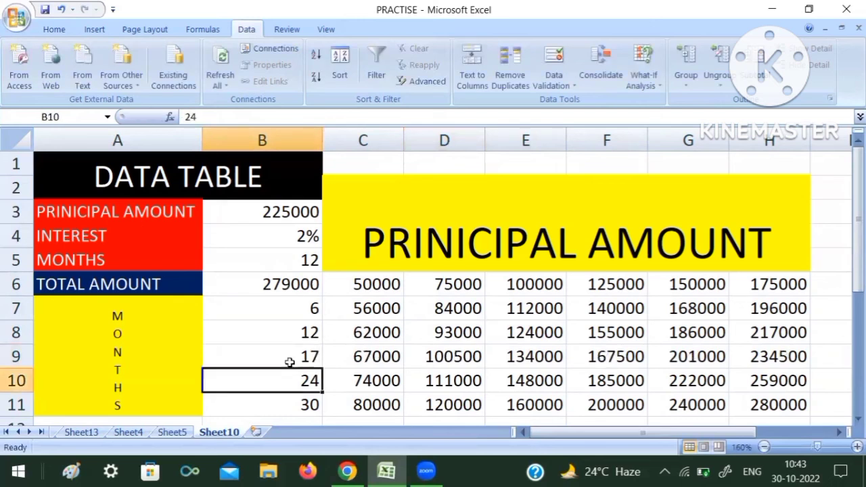
left_click(362, 363)
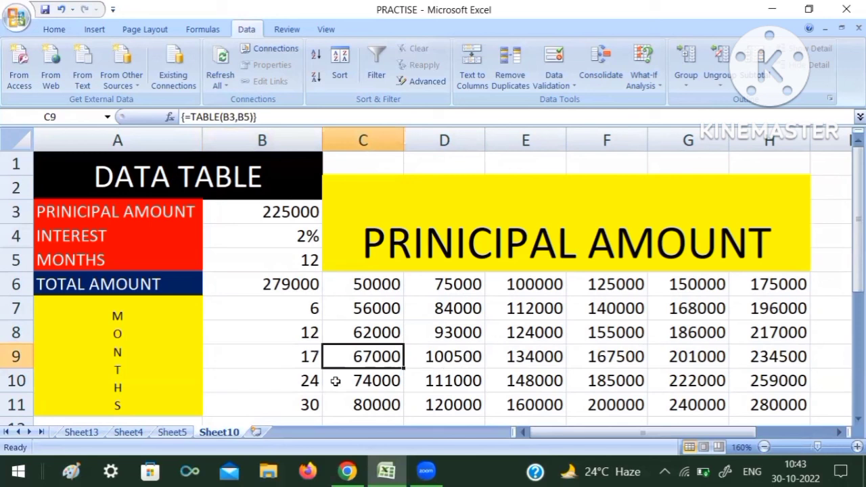
left_click(297, 340)
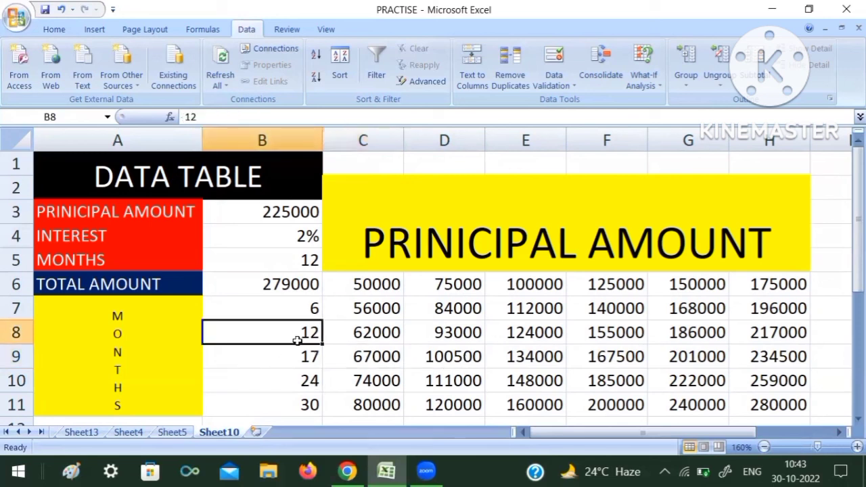
type("3")
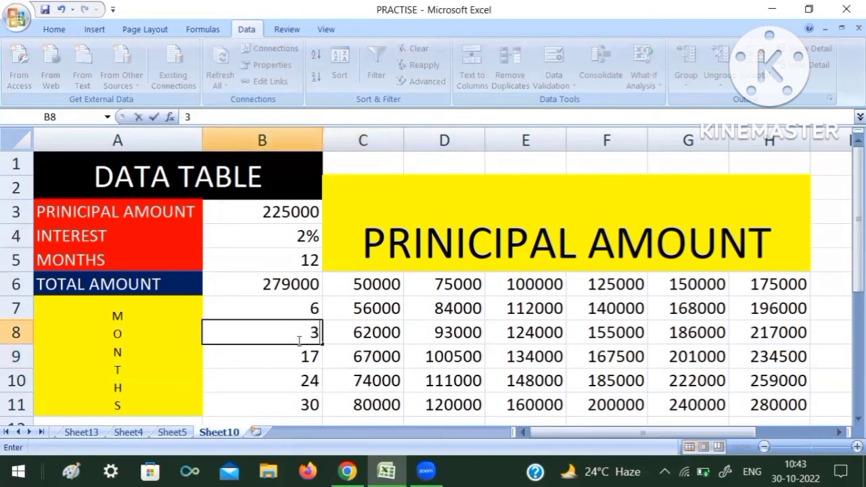
key("Tab")
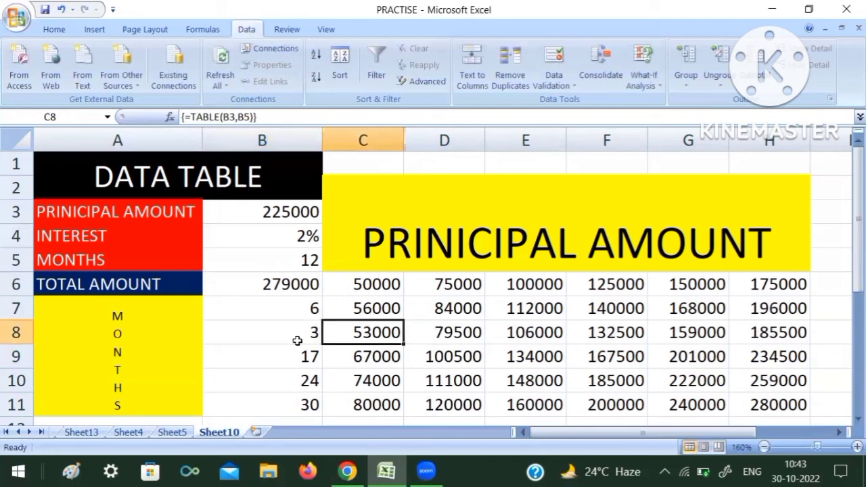